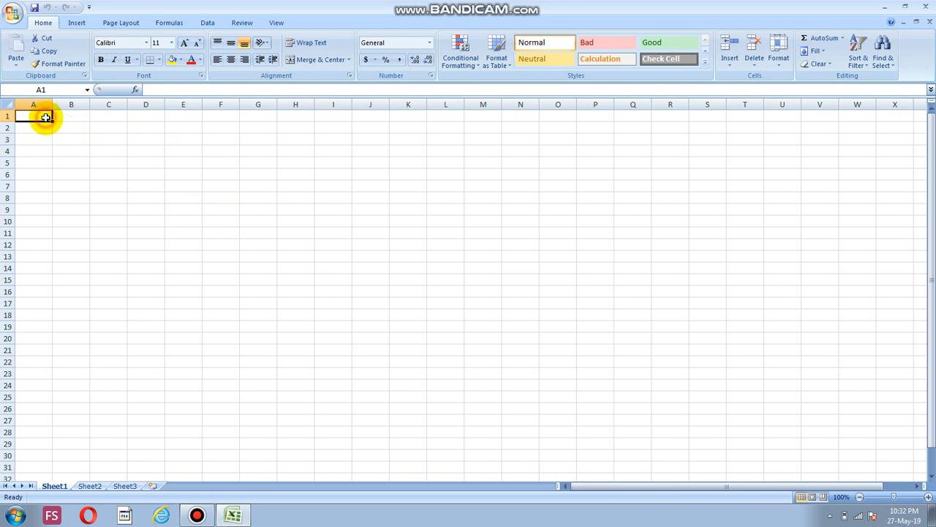
Enter the title "class result" in cell E2
{"action": "left_click_drag", "start_coordinate": [46, 117], "coordinate": [486, 251]}
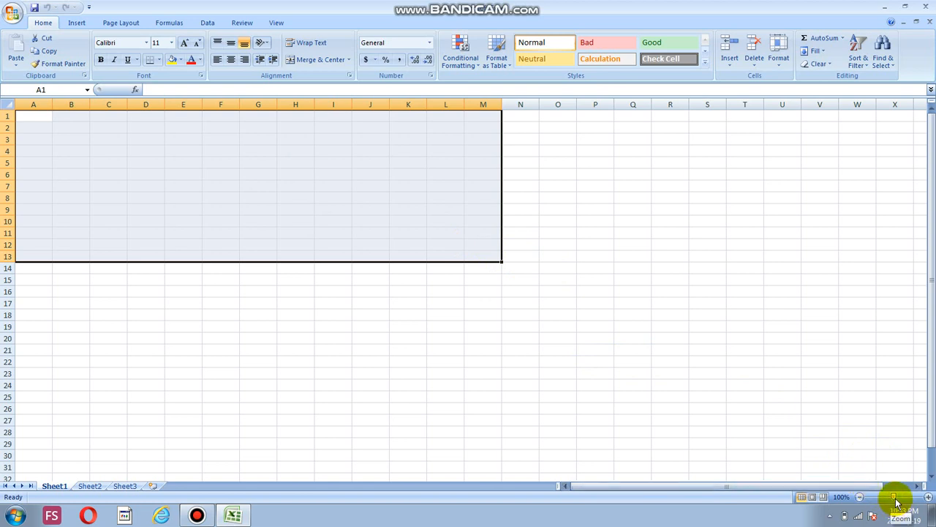
{"action": "left_click_drag", "start_coordinate": [896, 498], "coordinate": [902, 495]}
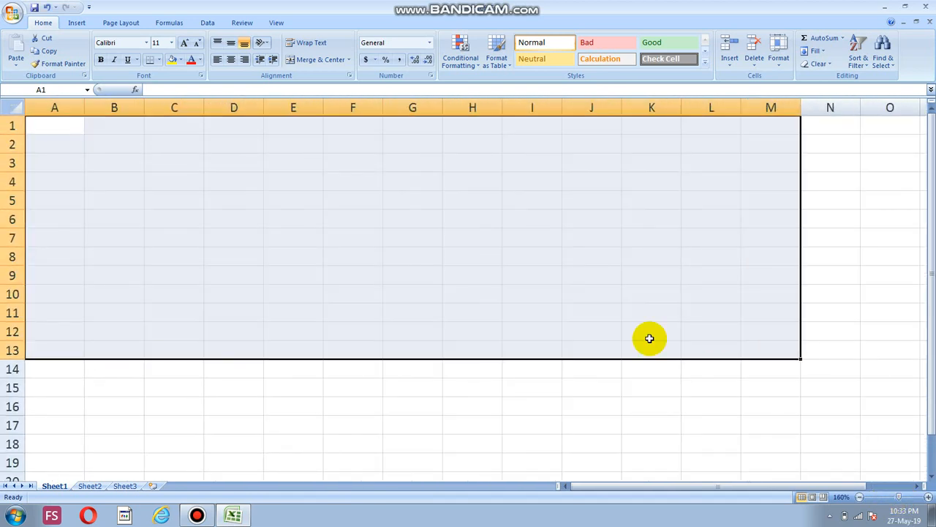
{"action": "left_click", "coordinate": [570, 327]}
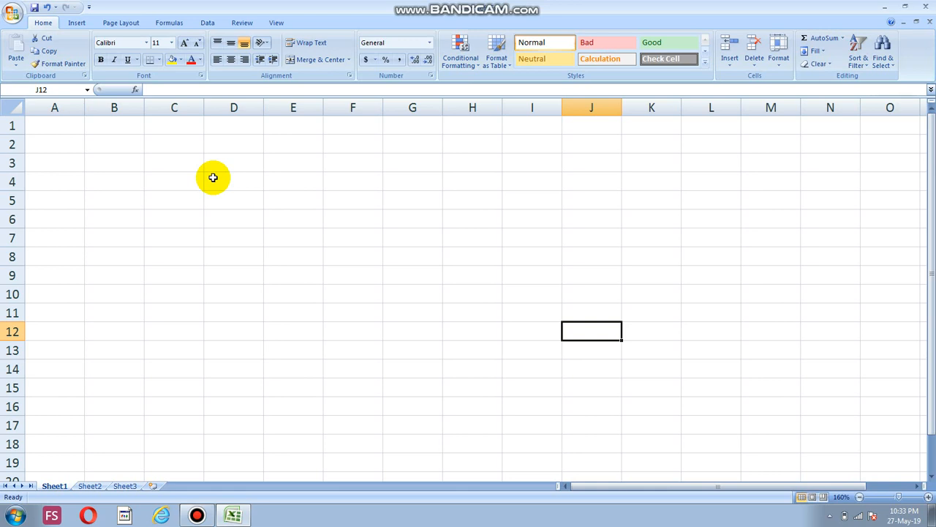
{"action": "left_click", "coordinate": [274, 149]}
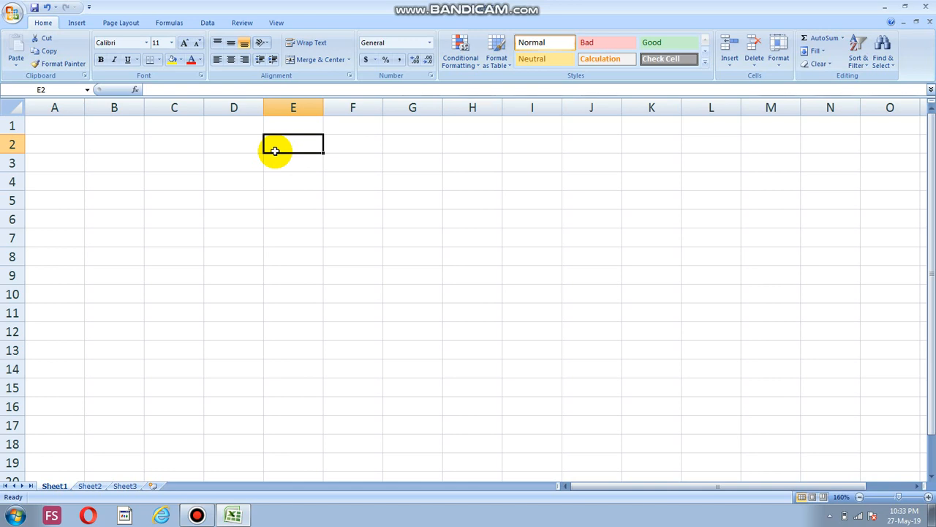
{"action": "type", "text": "cla"}
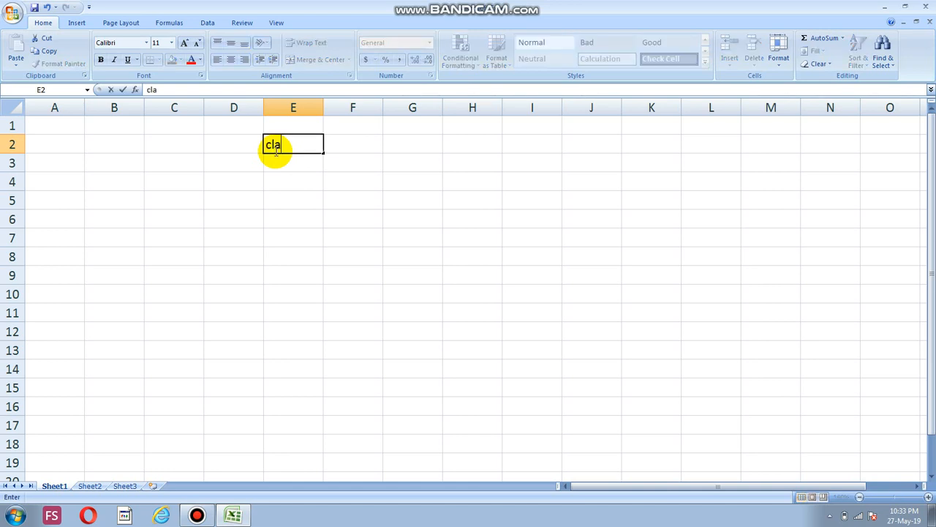
{"action": "type", "text": "ss result"}
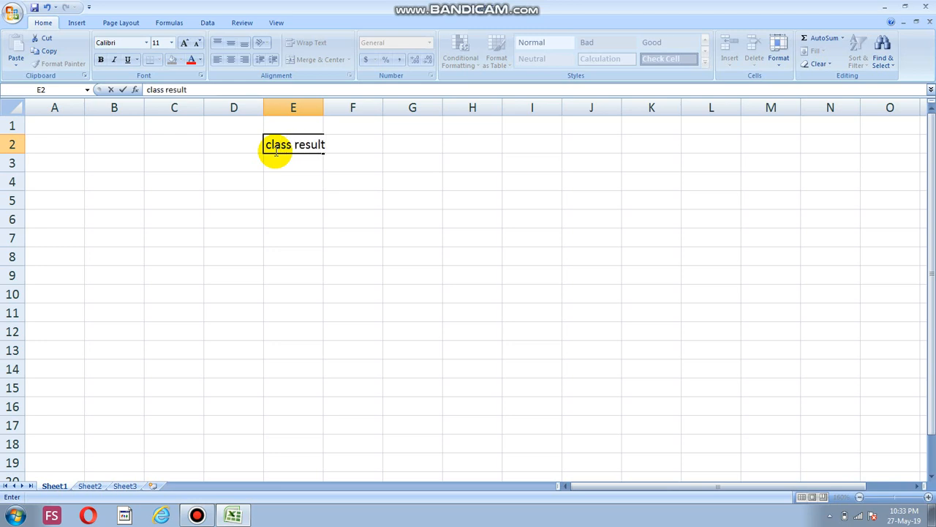
{"action": "left_click", "coordinate": [337, 160]}
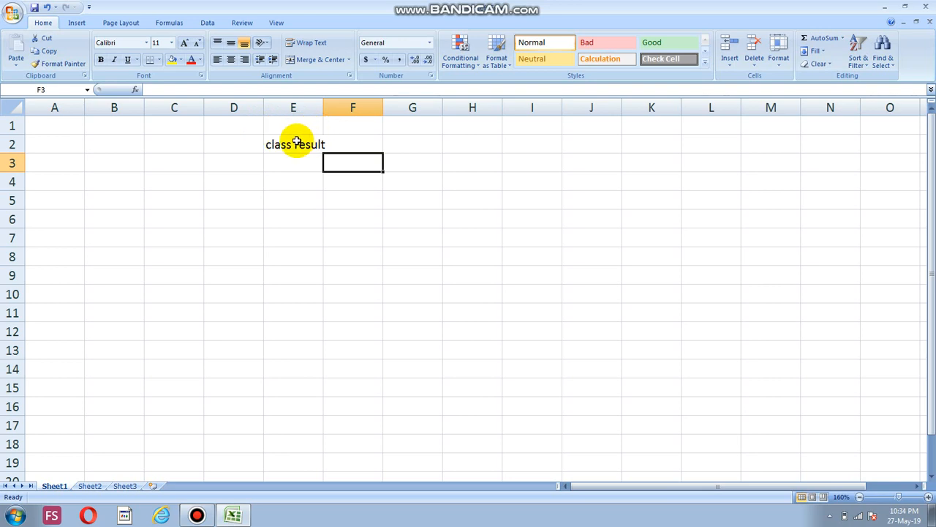
Widen column E slightly so the title in E2 fits inside its cell
{"action": "double_click", "coordinate": [349, 144]}
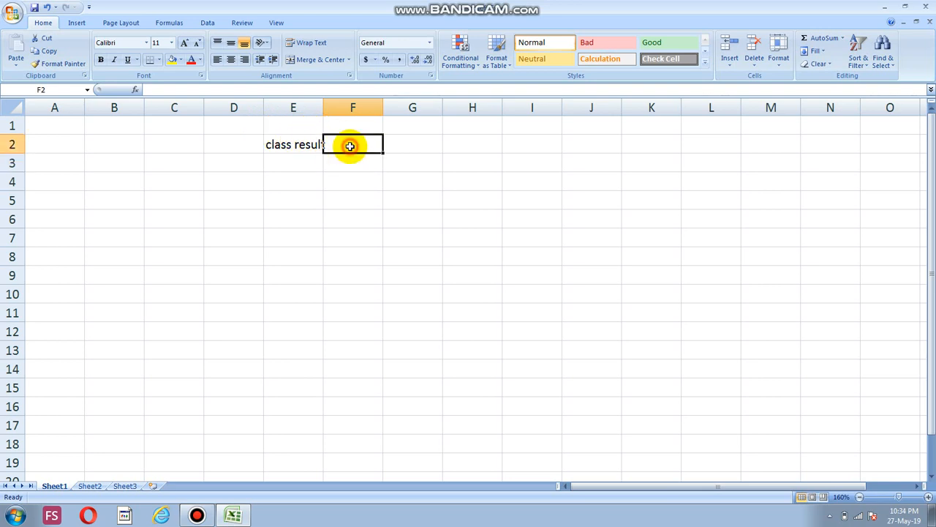
{"action": "left_click", "coordinate": [315, 162]}
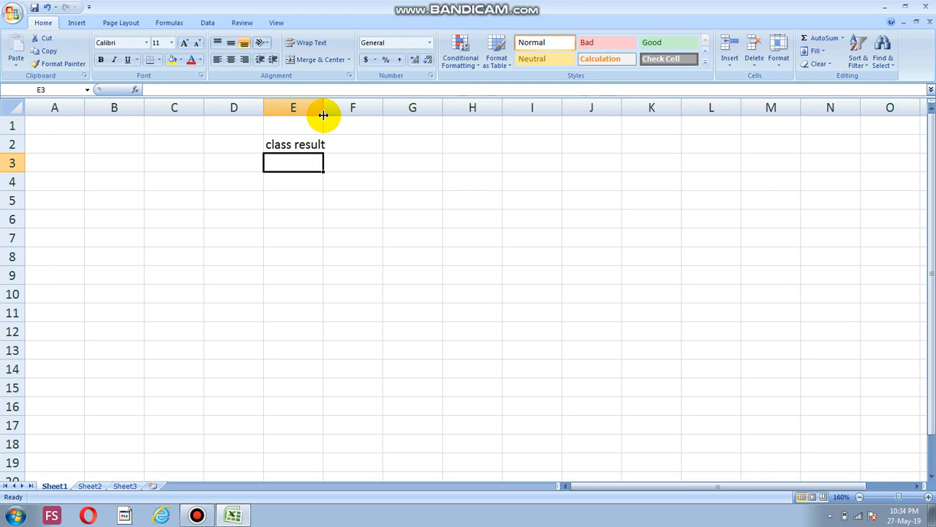
{"action": "left_click_drag", "start_coordinate": [324, 115], "coordinate": [334, 115]}
{"action": "left_click", "coordinate": [323, 147]}
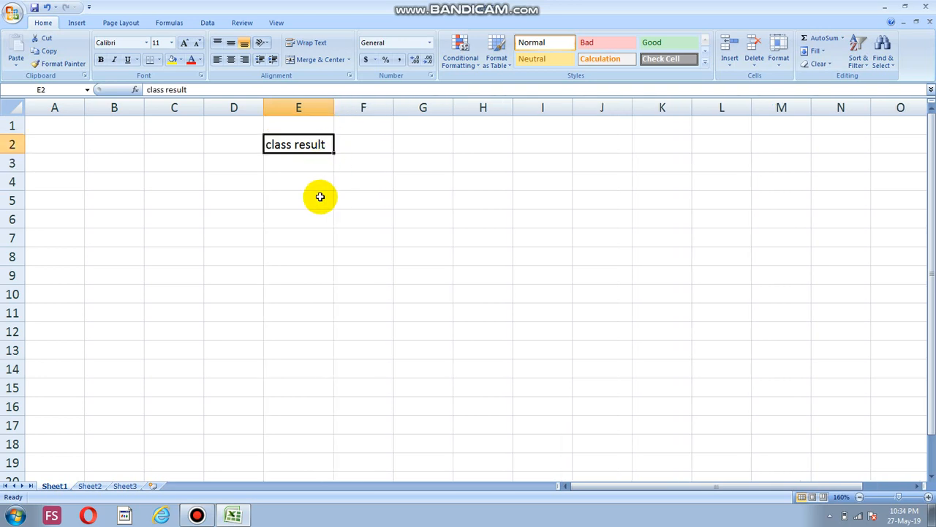
{"action": "left_click", "coordinate": [344, 155]}
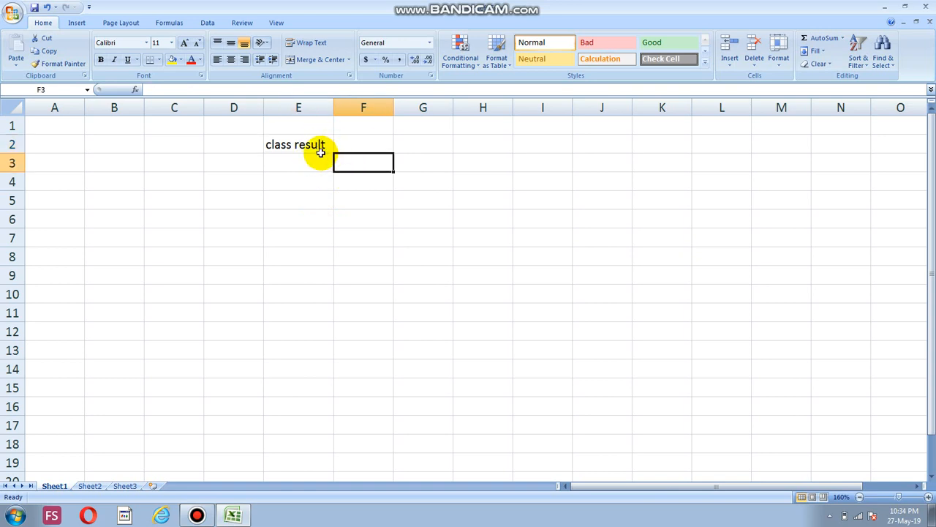
Enter the column headings "names", "maths" and "english" in cells E3, F3 and G3
{"action": "left_click", "coordinate": [285, 167]}
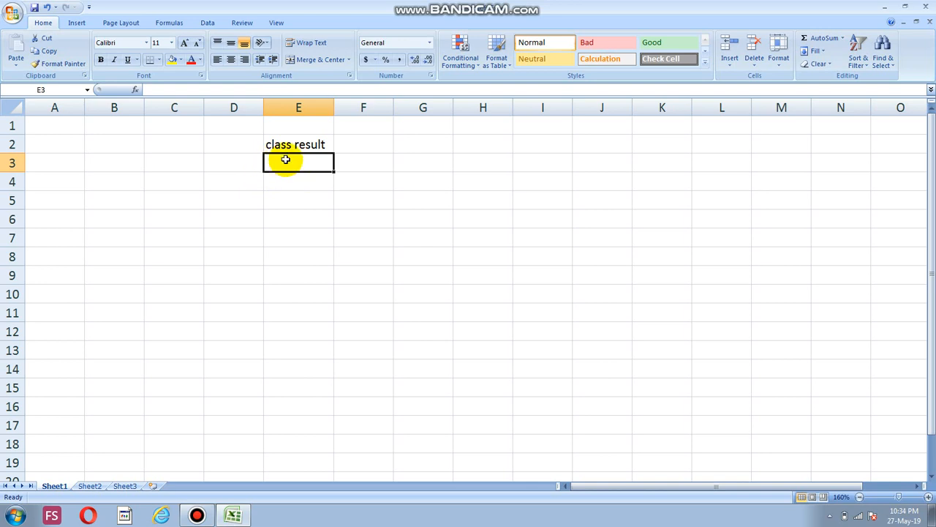
{"action": "double_click", "coordinate": [285, 166]}
{"action": "type", "text": "names"}
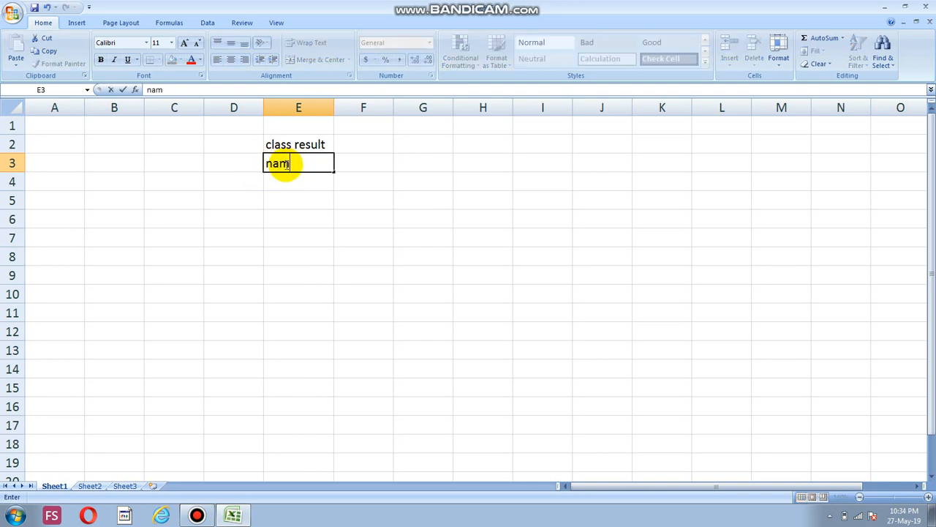
{"action": "left_click", "coordinate": [365, 168]}
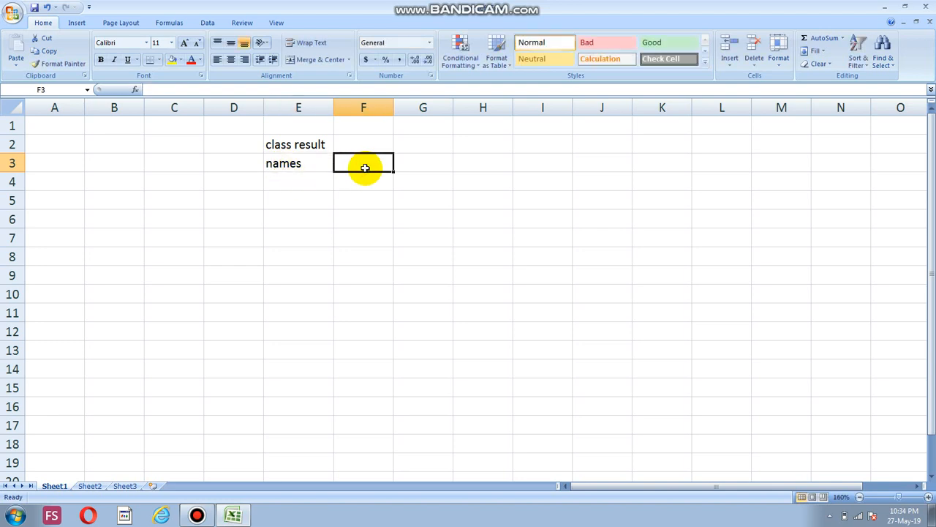
{"action": "type", "text": "maths"}
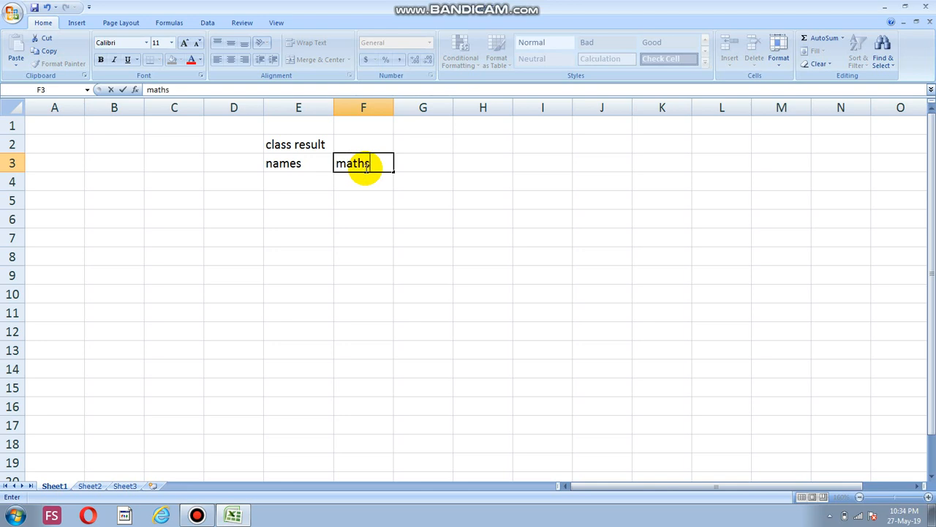
{"action": "key", "text": "Tab"}
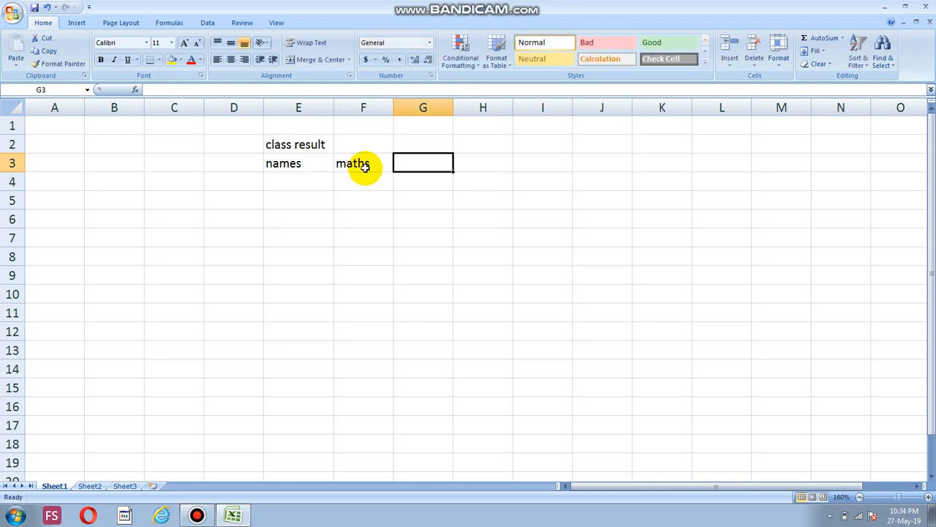
{"action": "type", "text": "eng"}
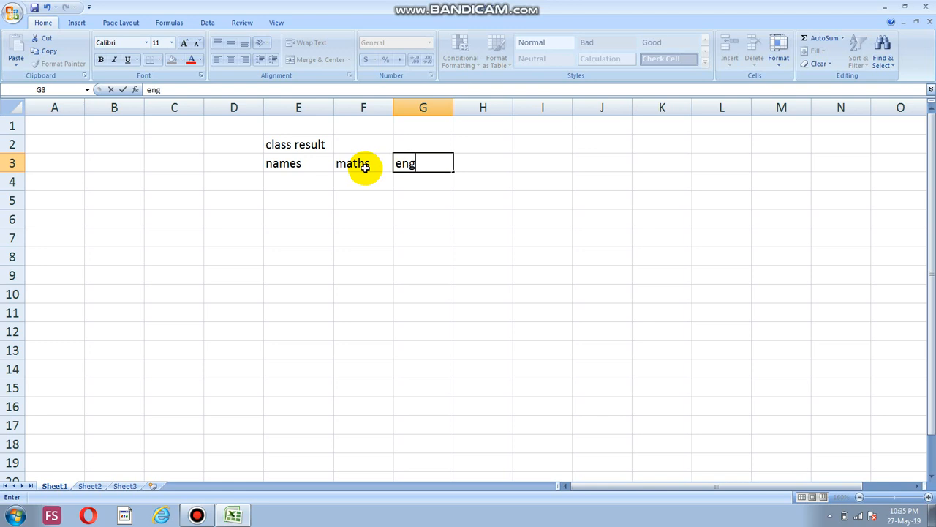
{"action": "type", "text": "lish"}
Enter the first two students' names in cells E4 and E5 under the names heading
{"action": "left_click", "coordinate": [308, 179]}
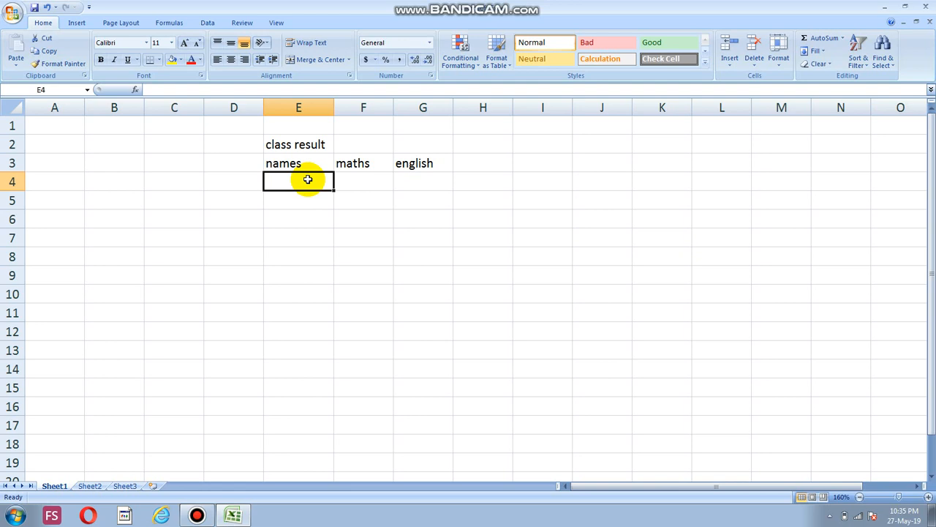
{"action": "type", "text": "rah"}
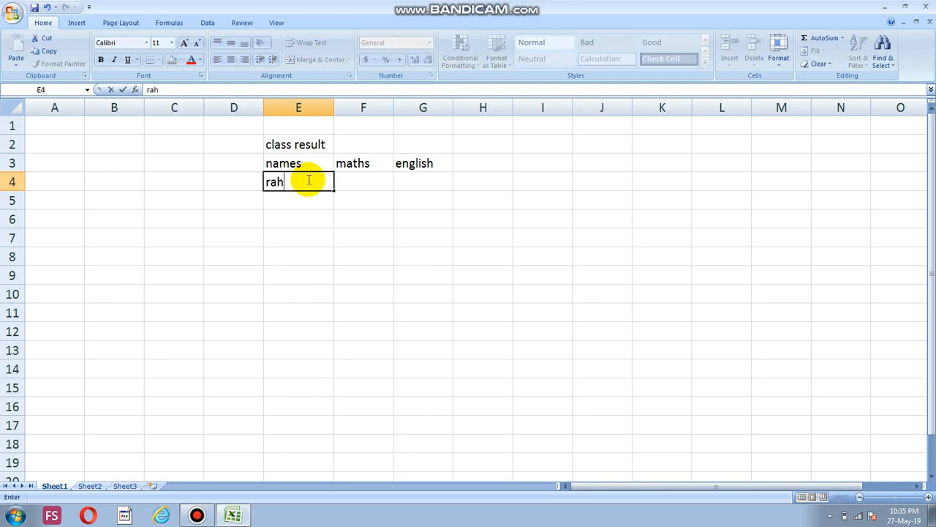
{"action": "type", "text": "ul"}
{"action": "key", "text": "Return"}
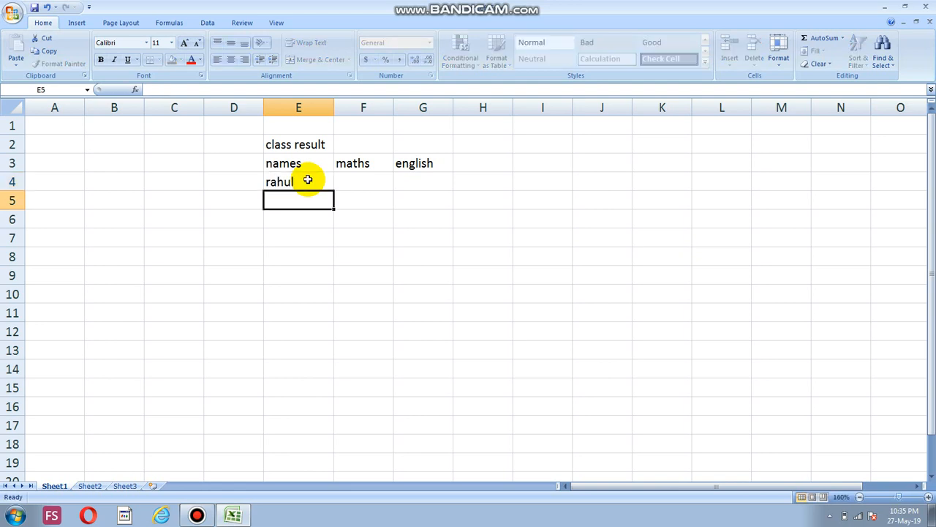
{"action": "type", "text": "ja"}
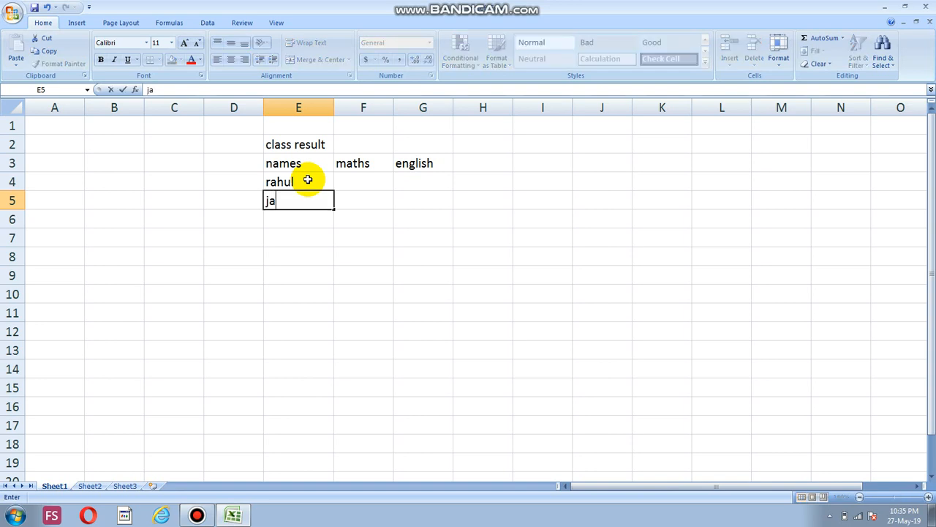
{"action": "type", "text": "ck"}
{"action": "key", "text": "Return"}
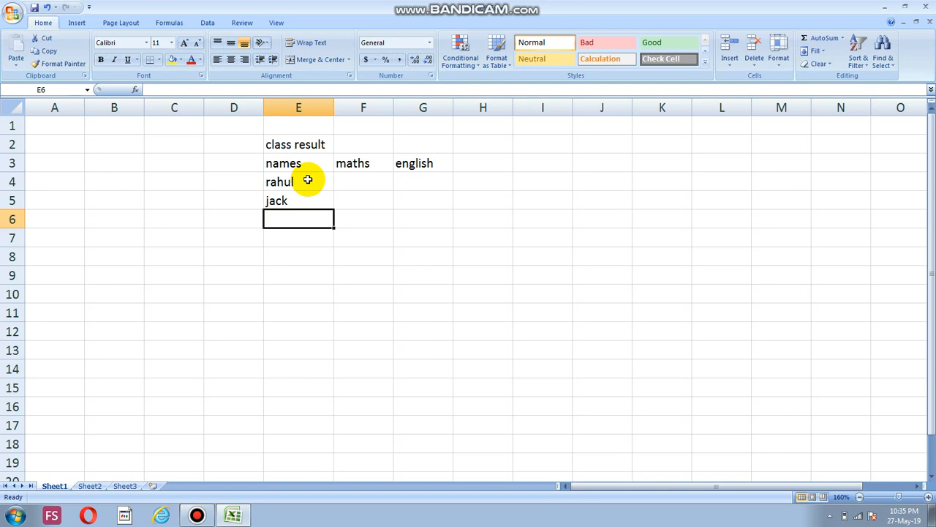
Enter the maths marks 67 in F4 and 59 in F5 for the first two students
{"action": "left_click", "coordinate": [352, 184]}
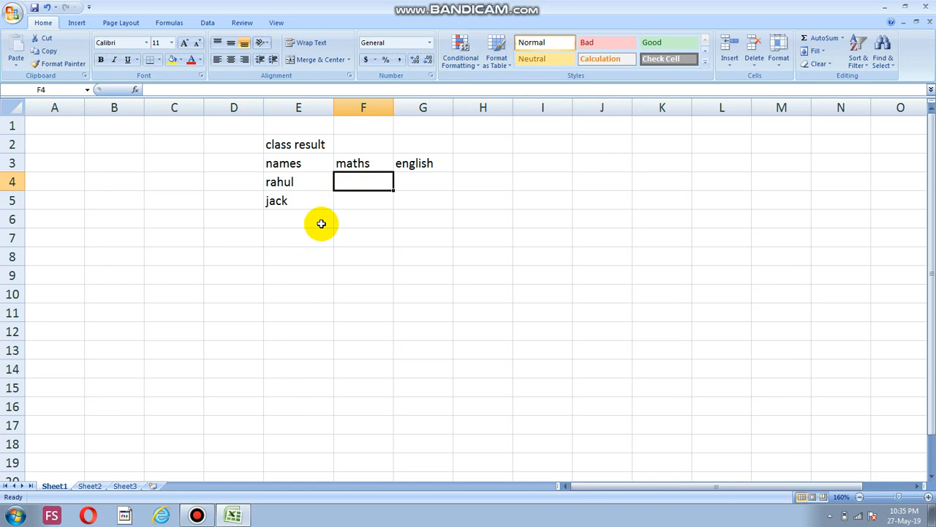
{"action": "type", "text": "67"}
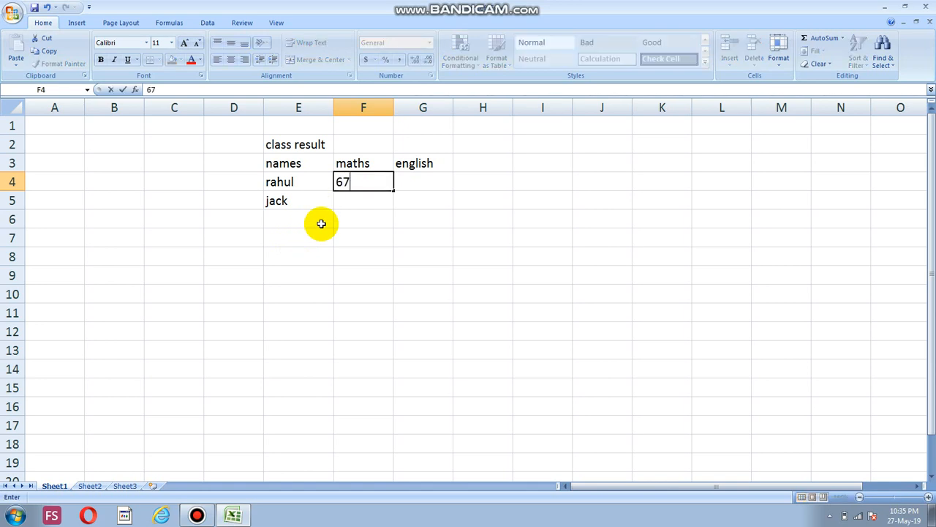
{"action": "left_click", "coordinate": [359, 213]}
{"action": "left_click", "coordinate": [362, 201]}
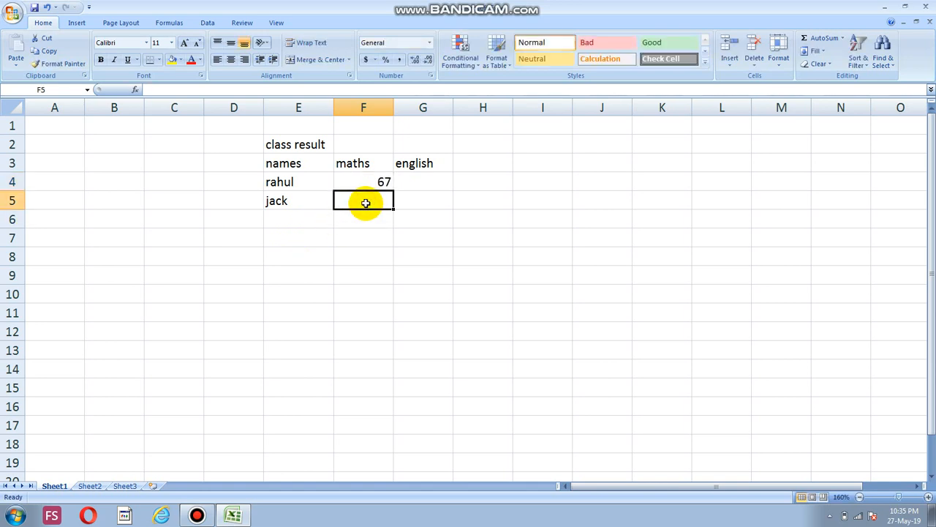
{"action": "type", "text": "59"}
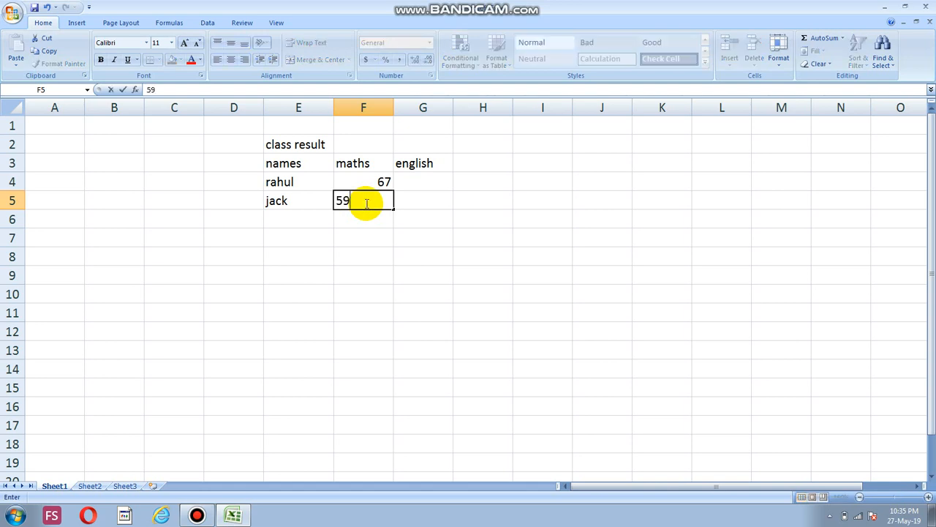
Enter the English marks 79 in G4 and 49 in G5 for the first two students
{"action": "left_click", "coordinate": [430, 176]}
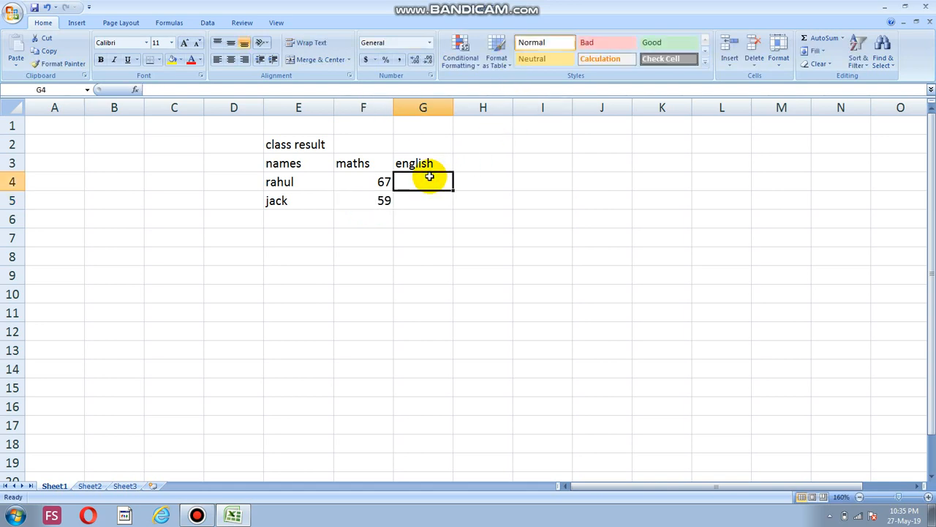
{"action": "type", "text": "59"}
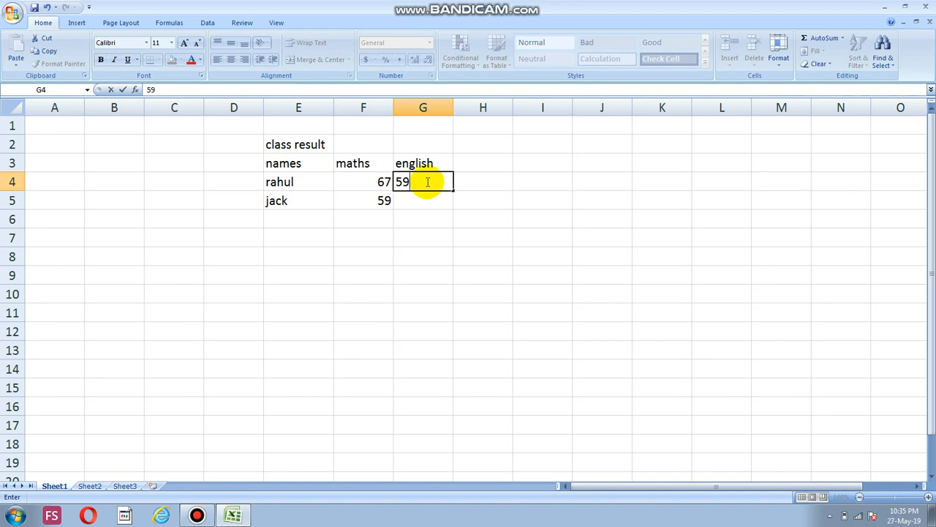
{"action": "key", "text": "BackSpace"}
{"action": "key", "text": "BackSpace"}
{"action": "type", "text": "79"}
{"action": "key", "text": "Return"}
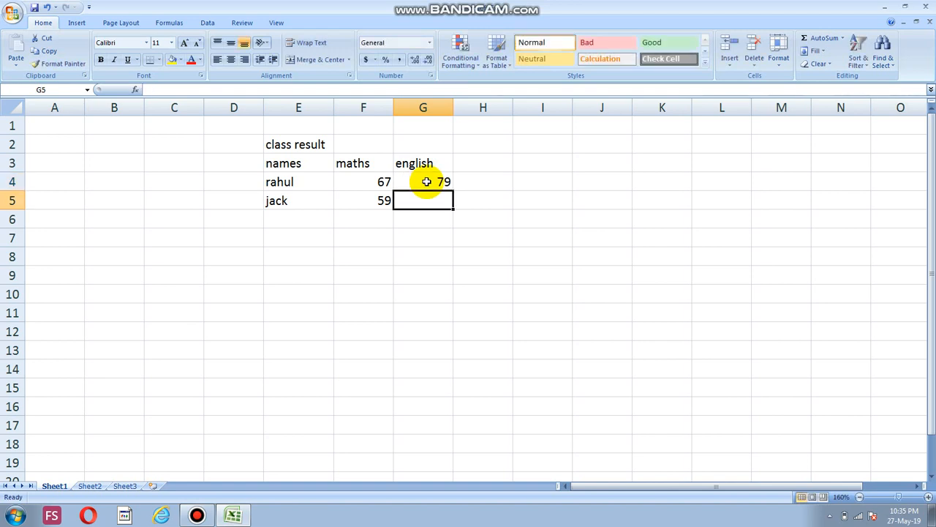
{"action": "type", "text": "49"}
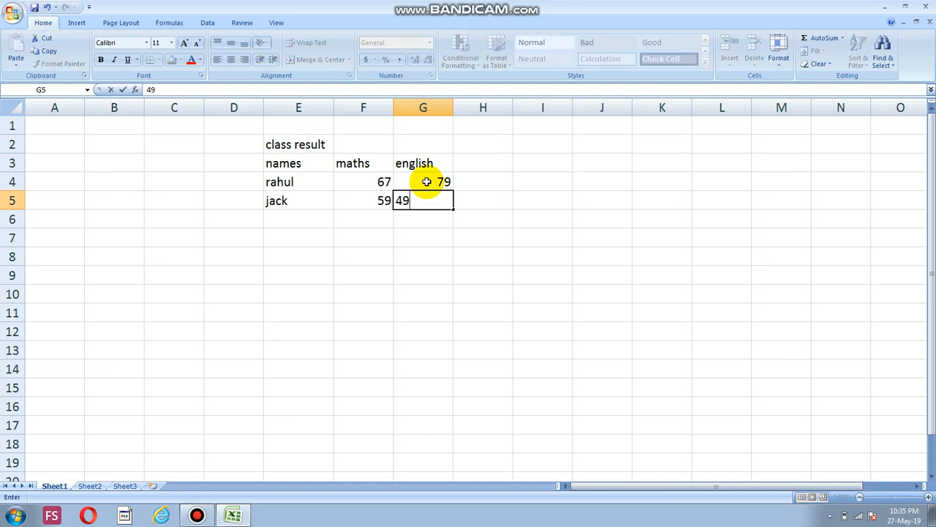
Add the names of two more students in cells E6 and E7
{"action": "left_click", "coordinate": [300, 227]}
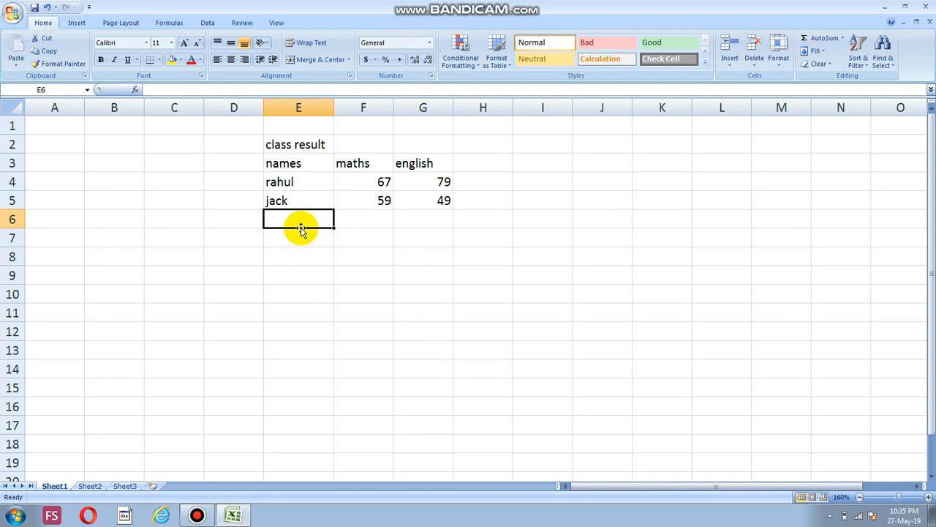
{"action": "type", "text": "sam"}
{"action": "key", "text": "Return"}
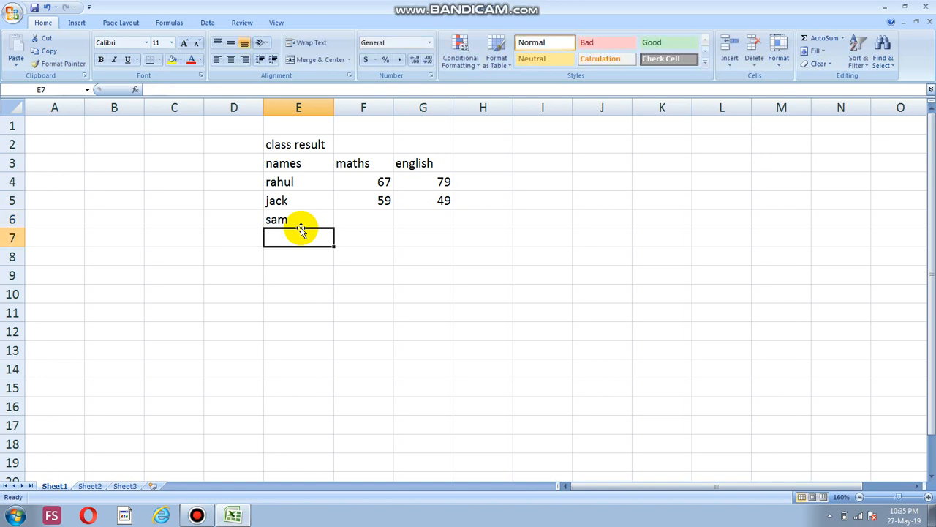
{"action": "type", "text": "ram"}
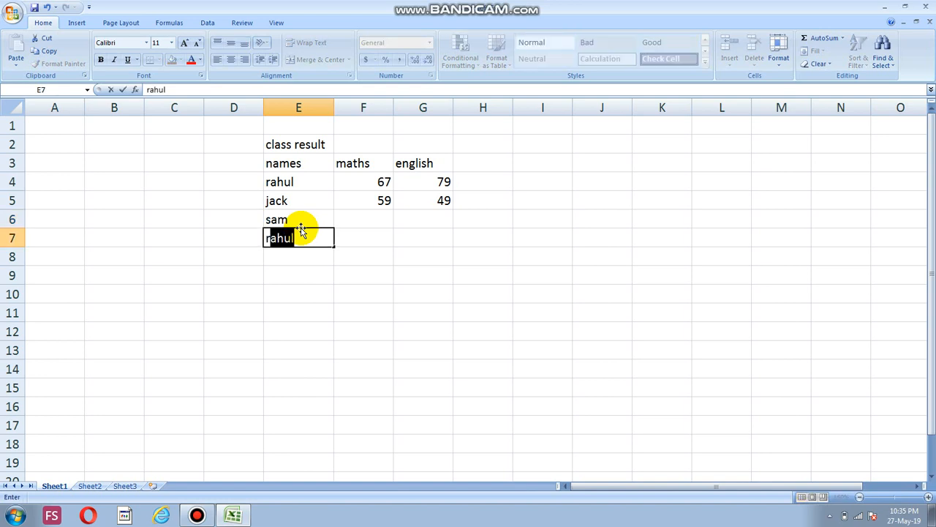
Enter the maths marks 69 in F6 and 78 in F7 for the third and fourth students
{"action": "left_click", "coordinate": [354, 217]}
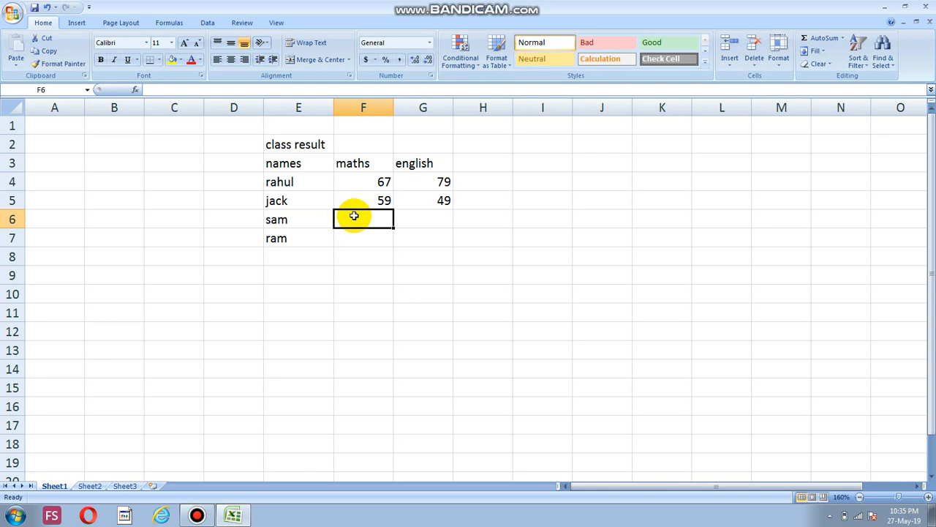
{"action": "type", "text": "69"}
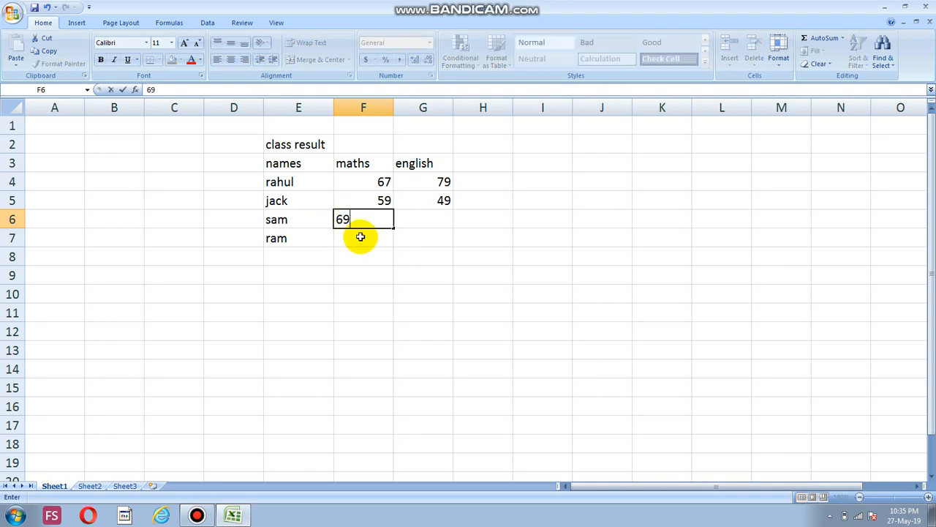
{"action": "left_click", "coordinate": [361, 236]}
{"action": "type", "text": "78"}
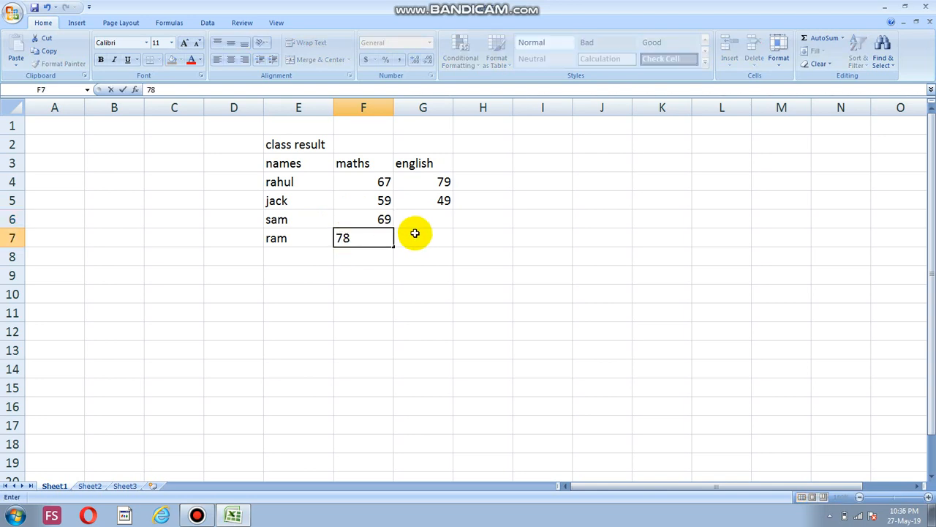
Enter the English marks 59 in G6 and 80 in G7 for the third and fourth students
{"action": "left_click", "coordinate": [424, 221]}
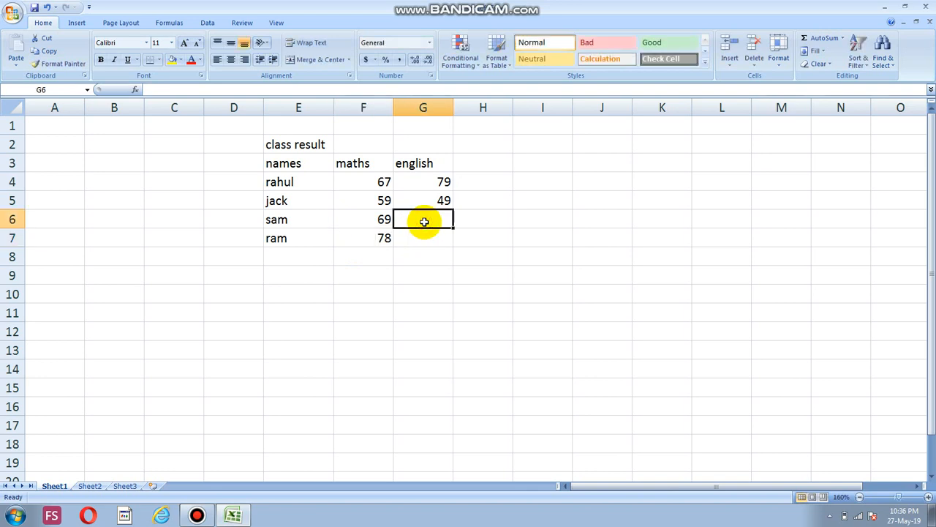
{"action": "type", "text": "59"}
{"action": "left_click", "coordinate": [425, 222]}
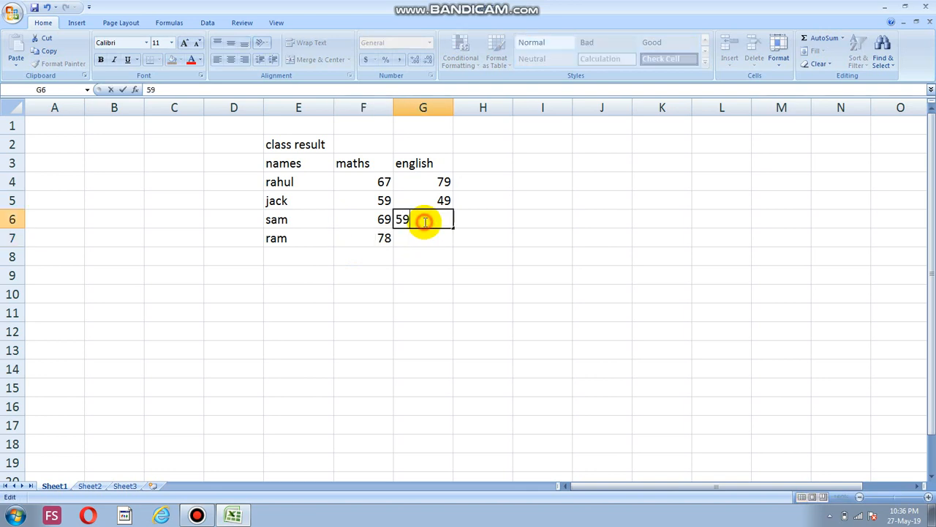
{"action": "type", "text": "80"}
{"action": "key", "text": "BackSpace"}
{"action": "key", "text": "BackSpace"}
{"action": "key", "text": "Return"}
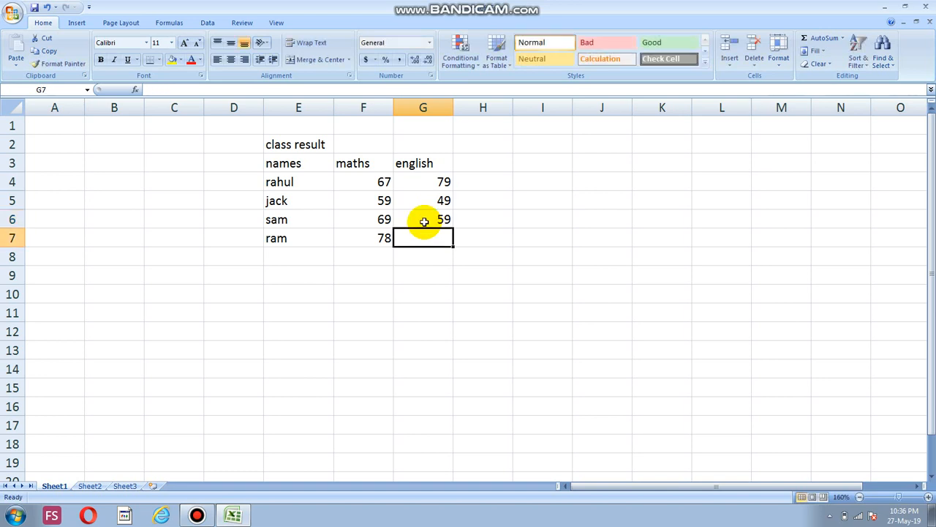
{"action": "type", "text": "80"}
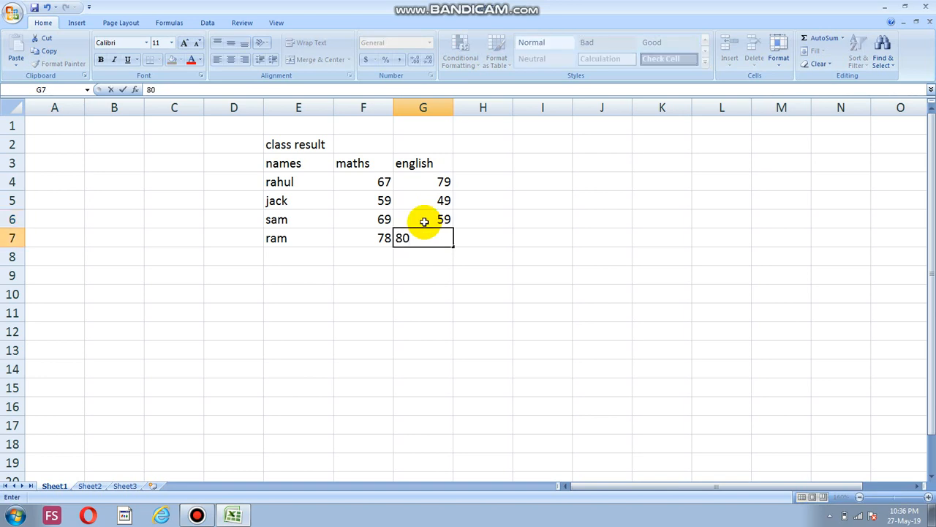
{"action": "left_click", "coordinate": [434, 262]}
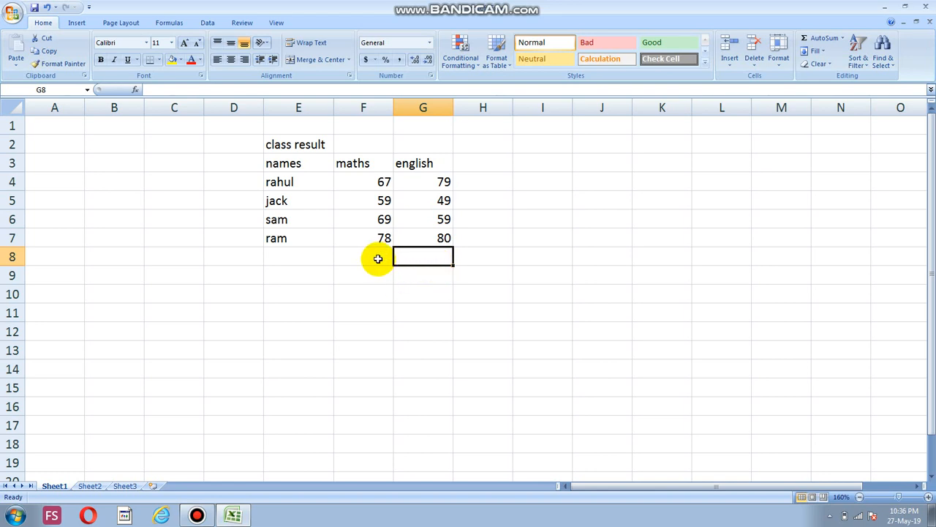
Add the row label "total" in cell E8 below the students' names
{"action": "left_click", "coordinate": [307, 255]}
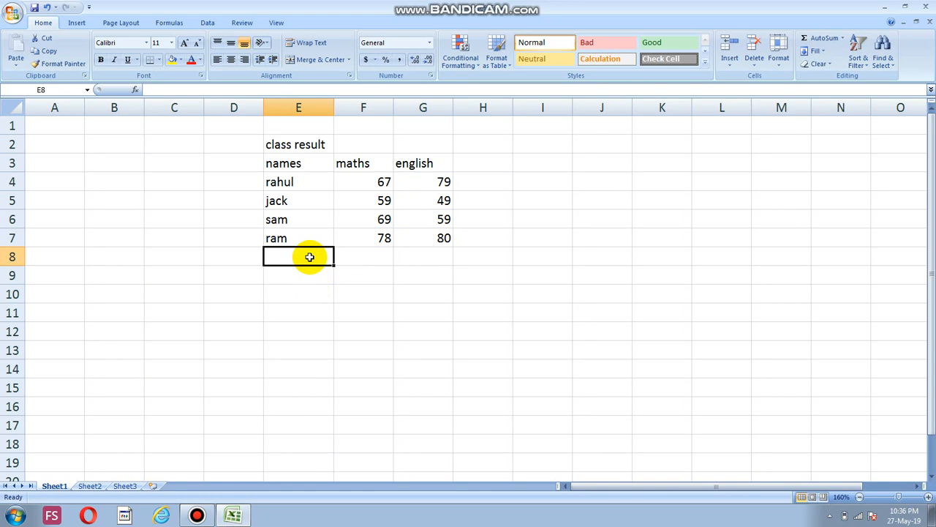
{"action": "type", "text": "total"}
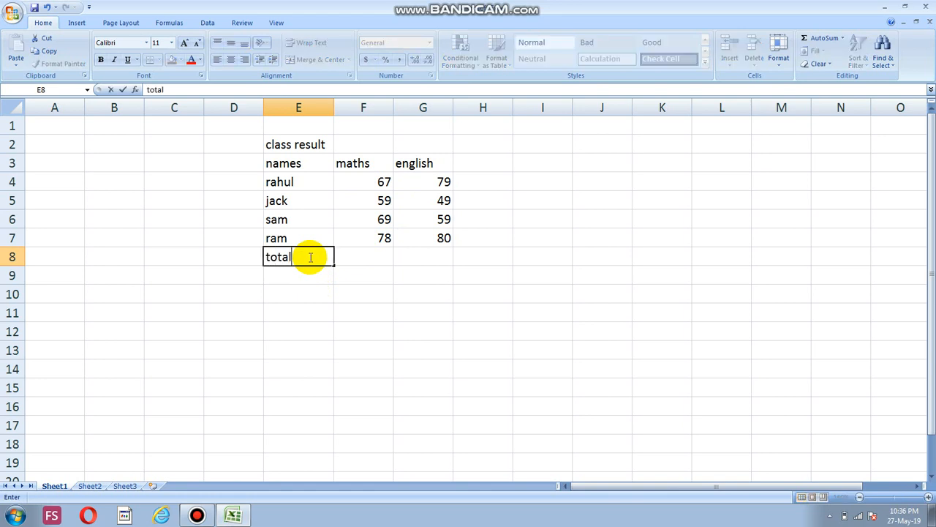
{"action": "left_click", "coordinate": [346, 257]}
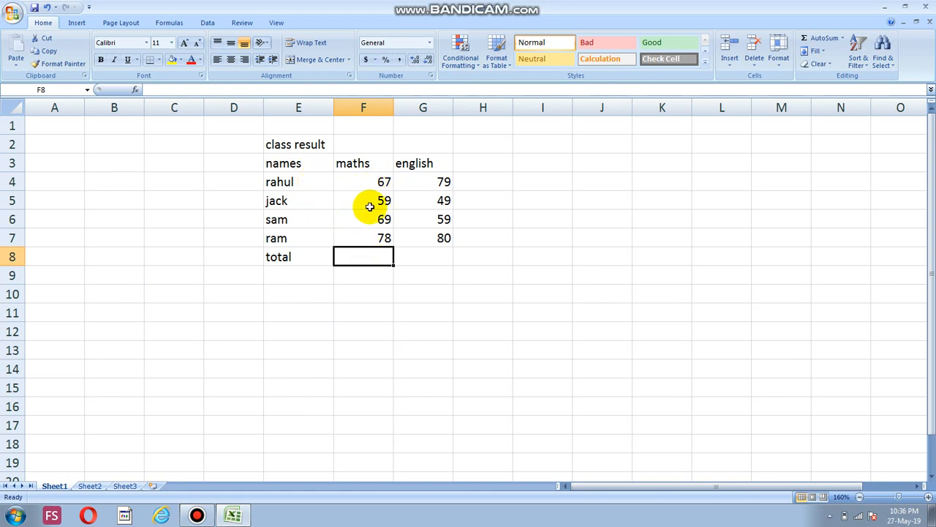
Total the maths marks in F8 with the formula =sum(F4:F7)
{"action": "double_click", "coordinate": [363, 259]}
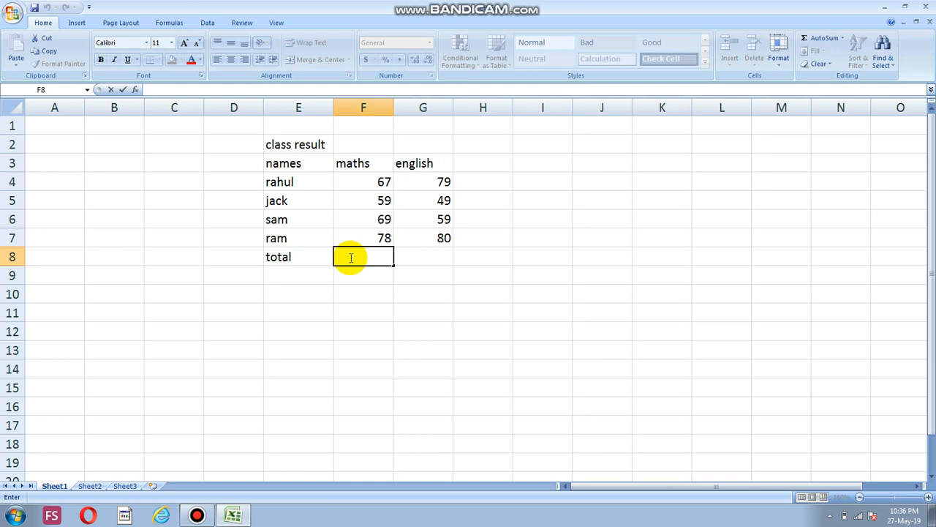
{"action": "type", "text": "="}
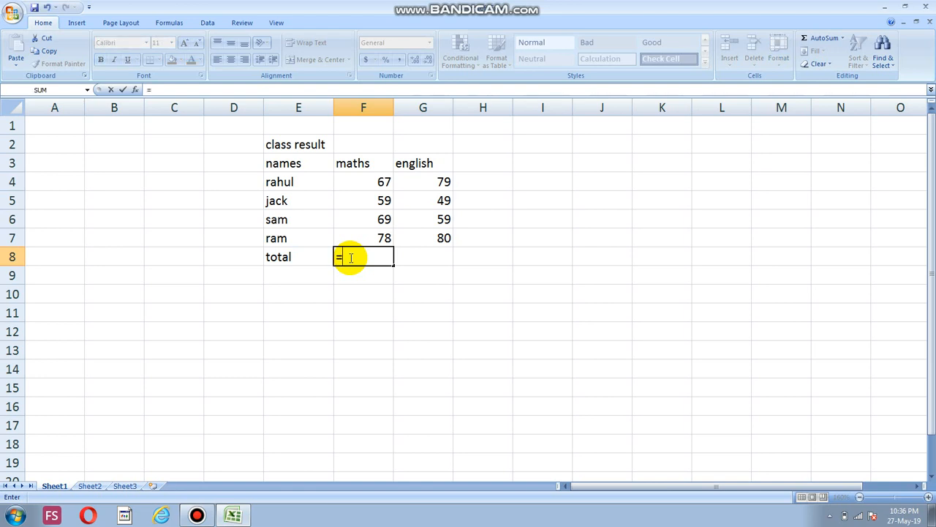
{"action": "type", "text": "s"}
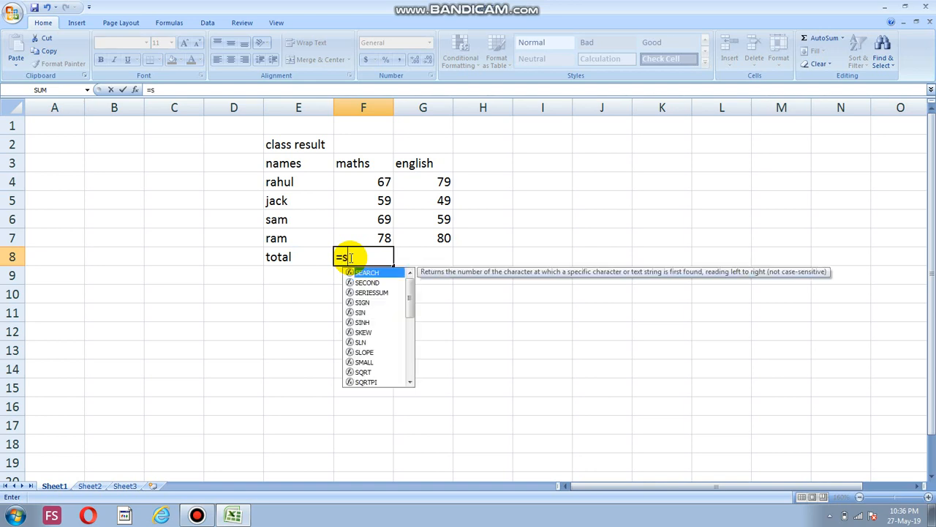
{"action": "type", "text": "um"}
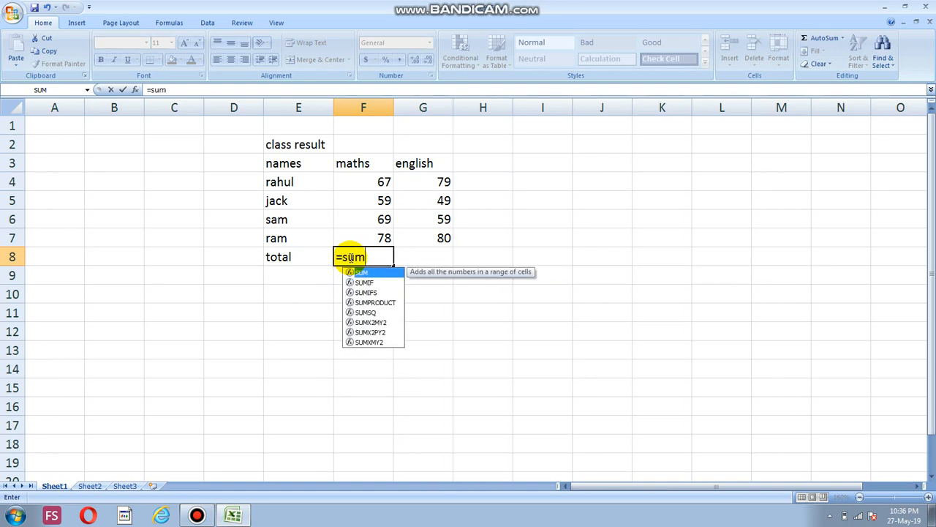
{"action": "type", "text": "("}
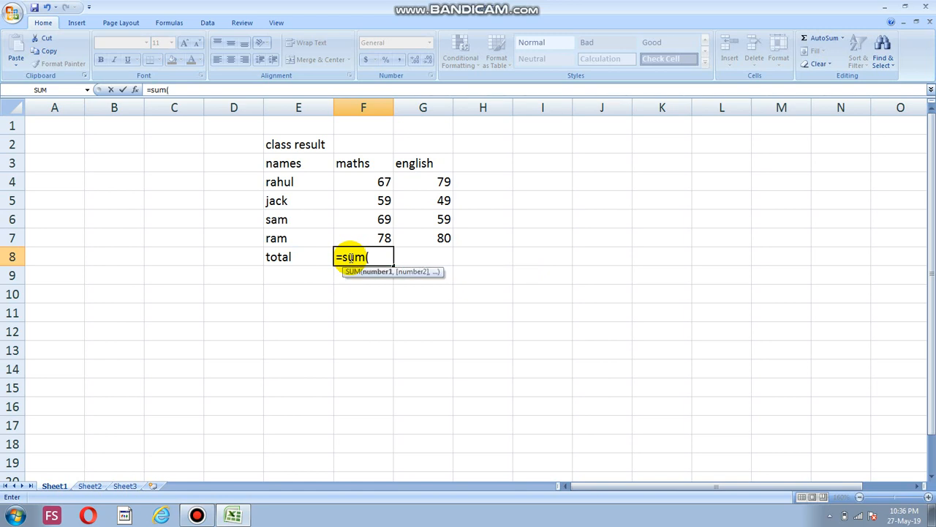
{"action": "left_click", "coordinate": [367, 185]}
{"action": "left_click_drag", "start_coordinate": [367, 185], "coordinate": [368, 234]}
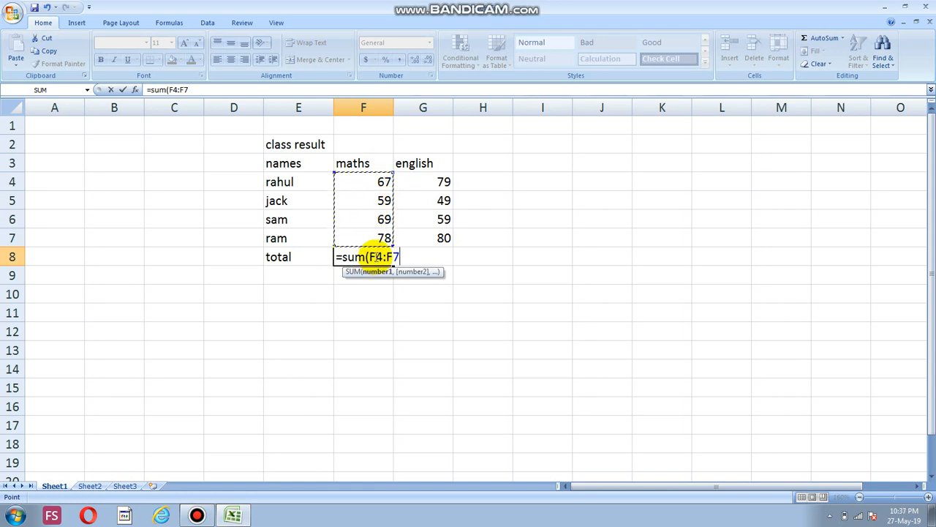
{"action": "type", "text": ")"}
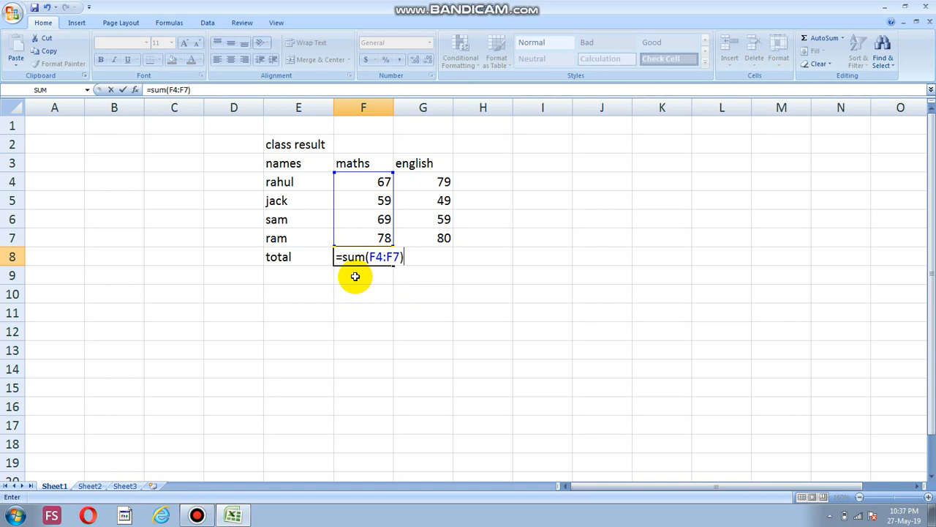
{"action": "key", "text": "Return"}
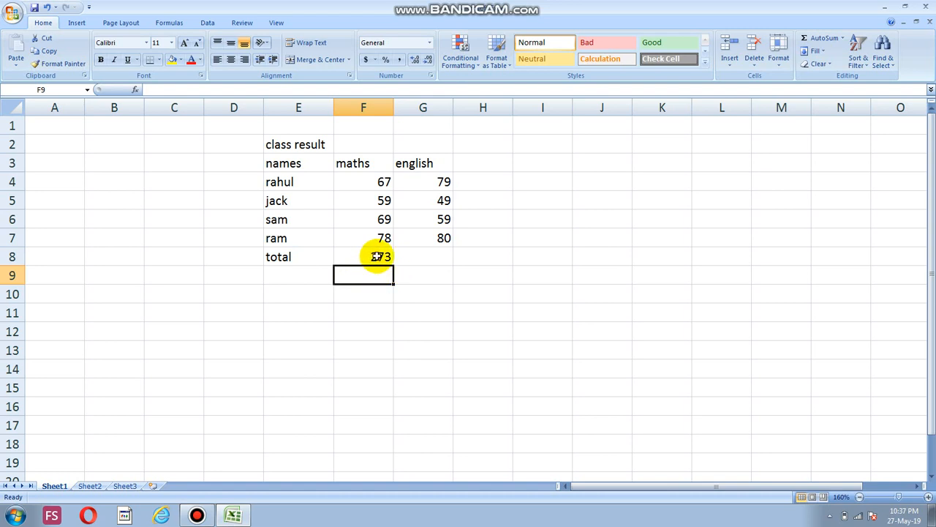
Examine the SUM formula behind the maths total in F8 and the range it covers
{"action": "left_click", "coordinate": [377, 256]}
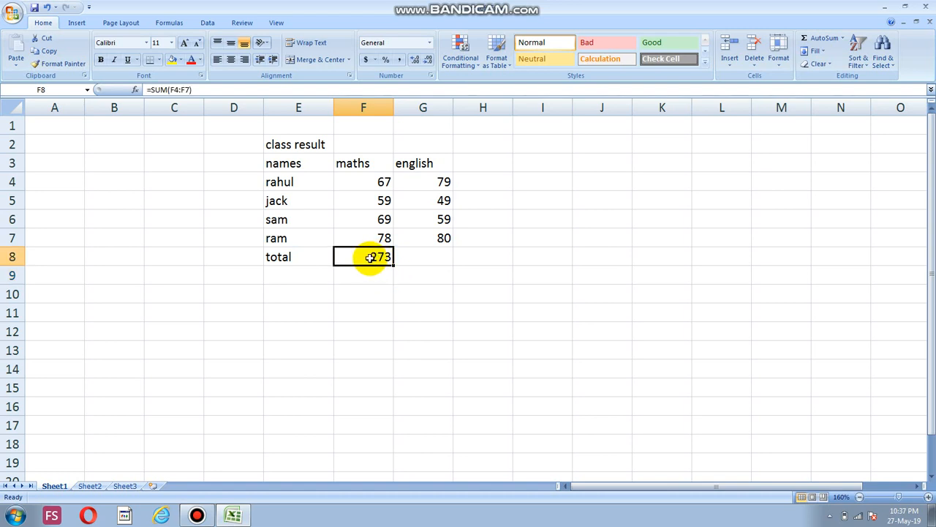
{"action": "double_click", "coordinate": [370, 258]}
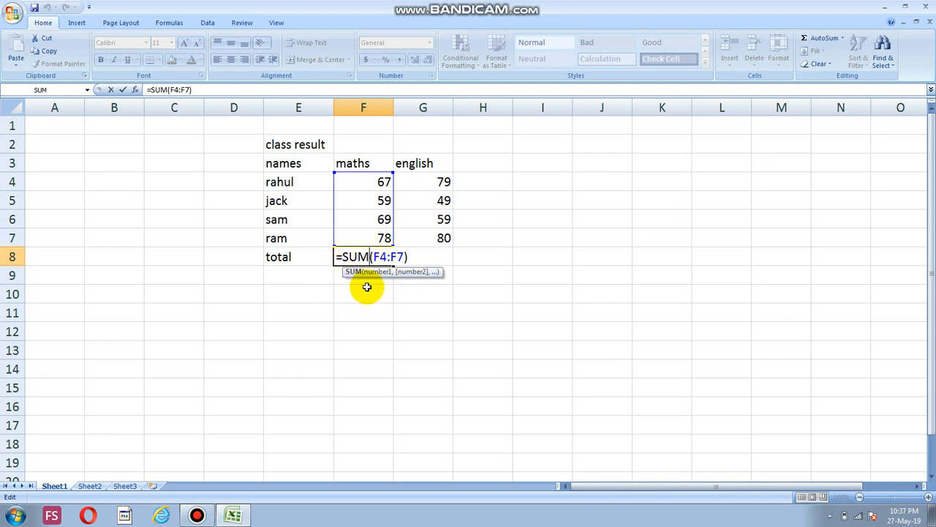
{"action": "left_click", "coordinate": [366, 289]}
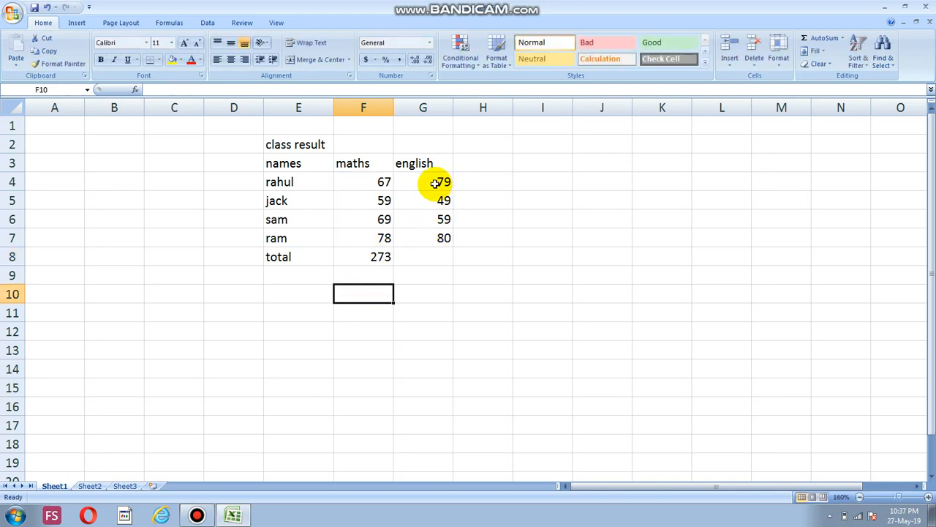
{"action": "left_click", "coordinate": [440, 249]}
{"action": "double_click", "coordinate": [440, 250]}
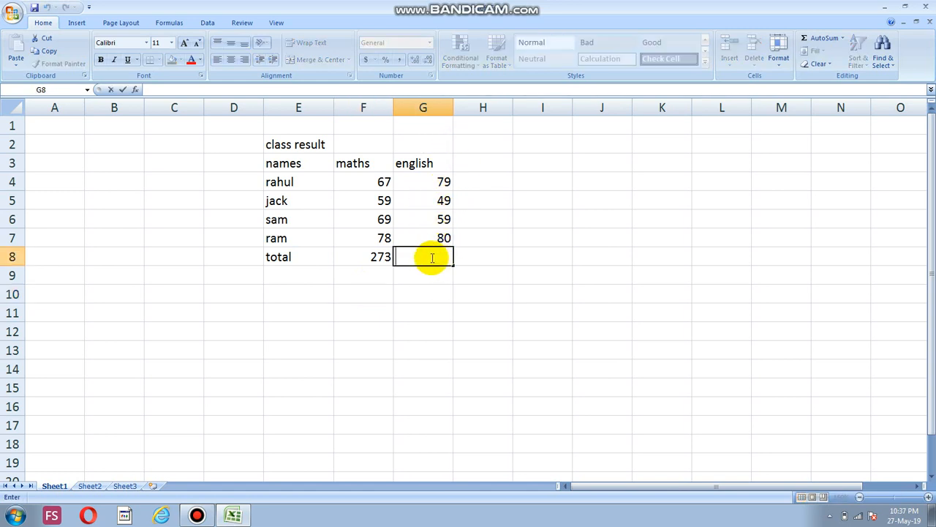
{"action": "double_click", "coordinate": [383, 257]}
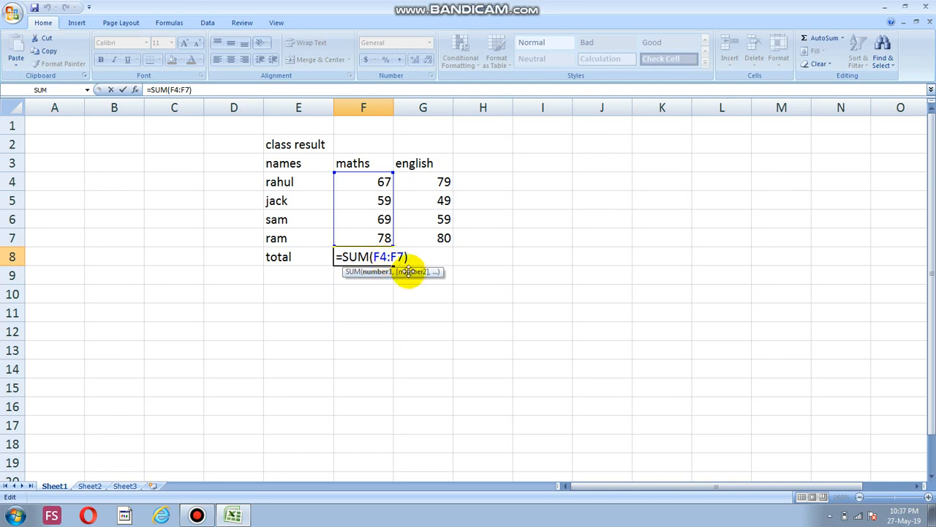
{"action": "left_click", "coordinate": [383, 282]}
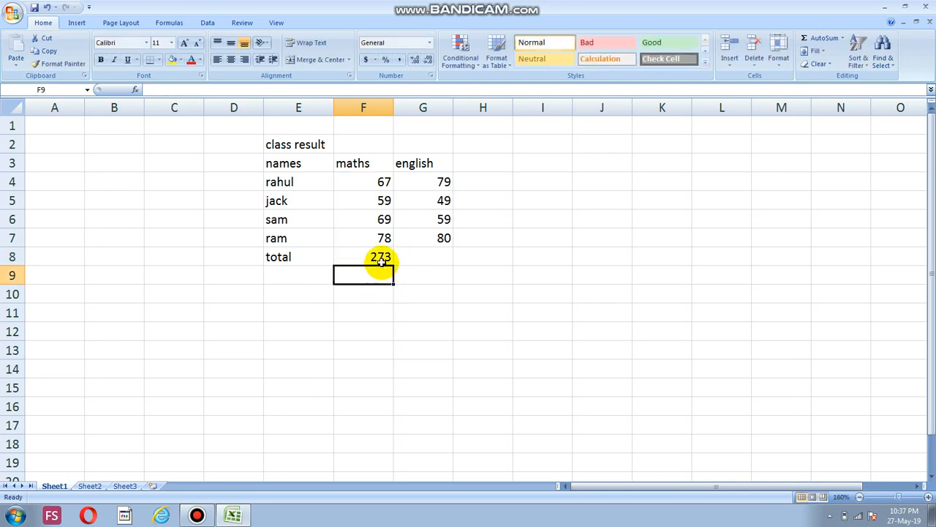
Fill the maths total formula from F8 across to G8 to total the English marks
{"action": "left_click", "coordinate": [380, 257]}
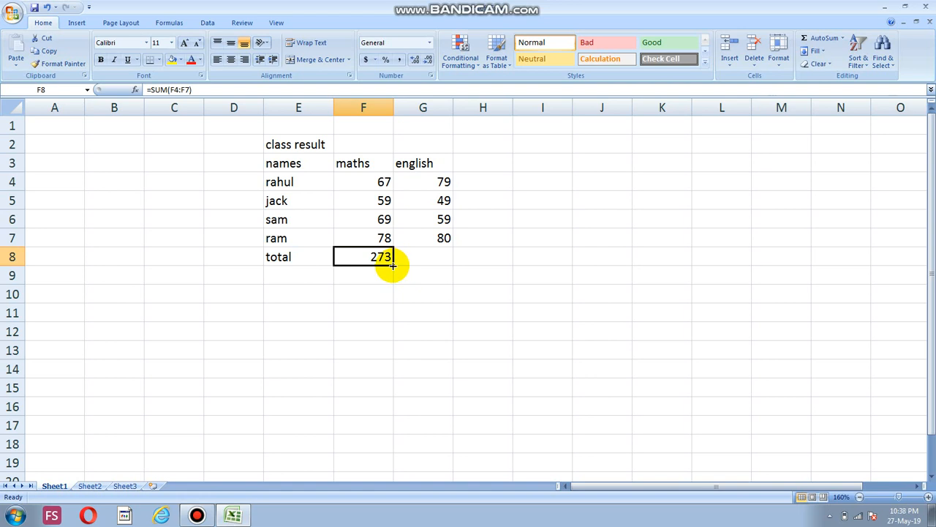
{"action": "left_click_drag", "start_coordinate": [392, 265], "coordinate": [393, 266]}
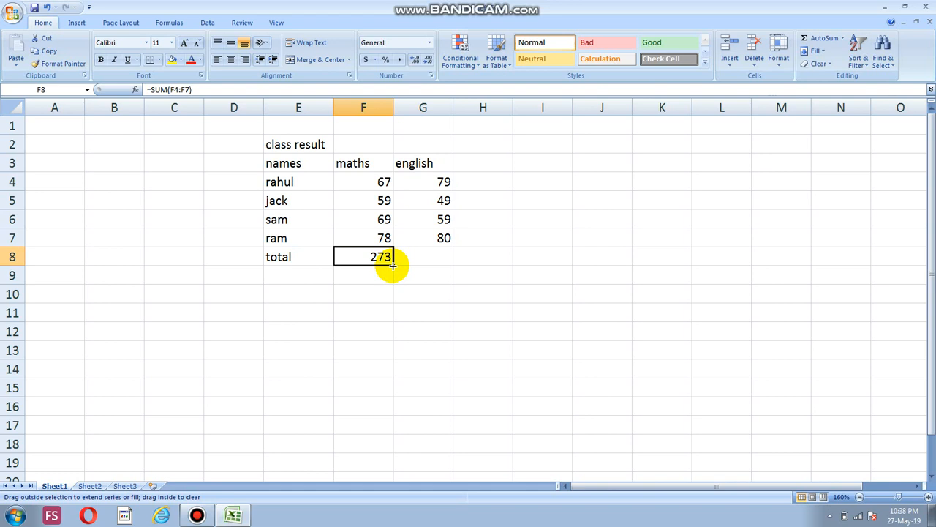
{"action": "left_click_drag", "start_coordinate": [393, 265], "coordinate": [425, 260]}
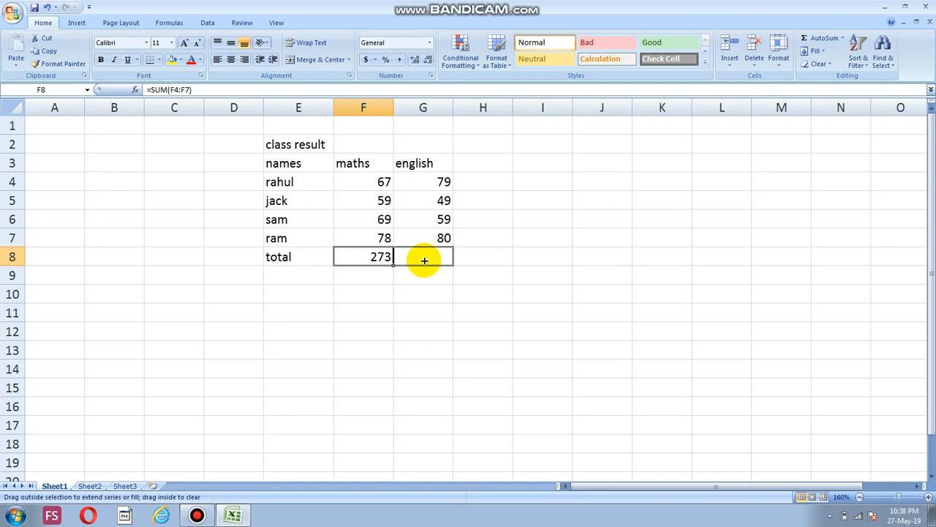
{"action": "left_click_drag", "start_coordinate": [424, 260], "coordinate": [424, 261]}
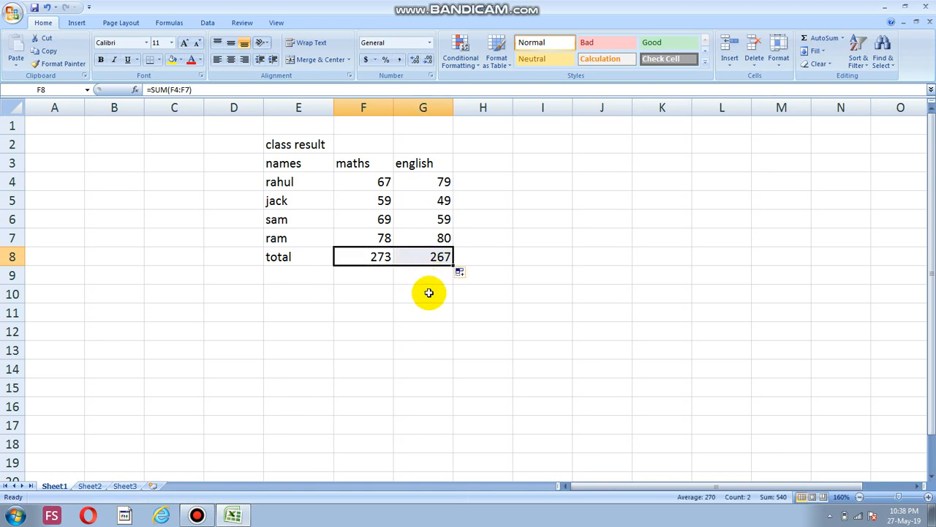
{"action": "left_click", "coordinate": [426, 283]}
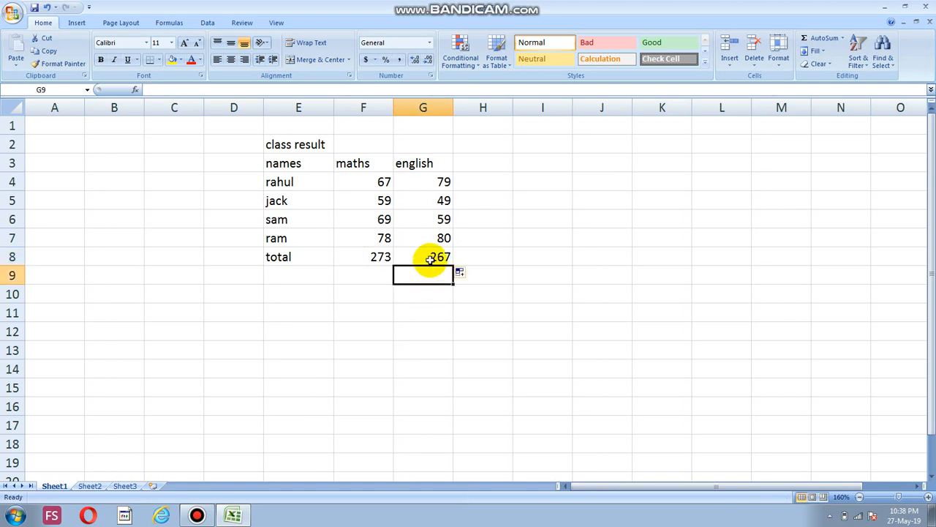
Examine the SUM formula behind the English total in G8 and the cell range it covers
{"action": "left_click", "coordinate": [430, 260]}
{"action": "double_click", "coordinate": [431, 256]}
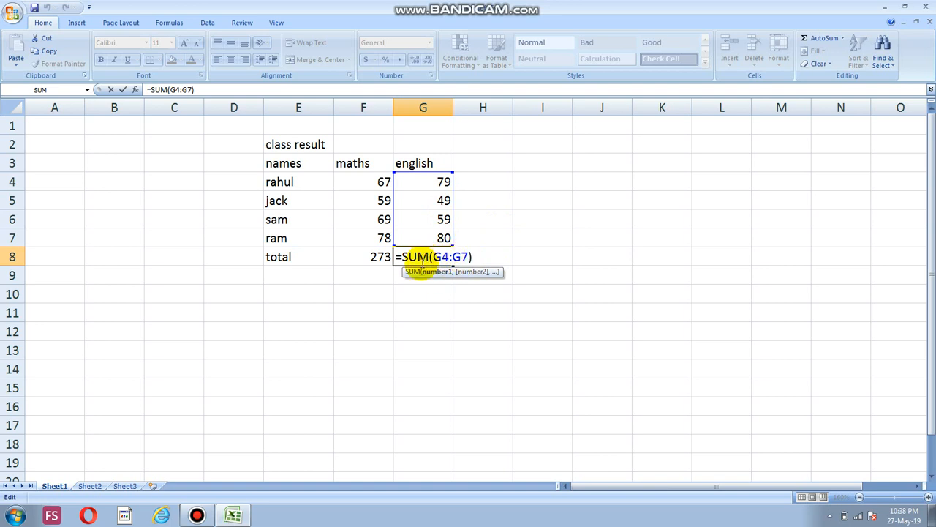
{"action": "left_click", "coordinate": [410, 184]}
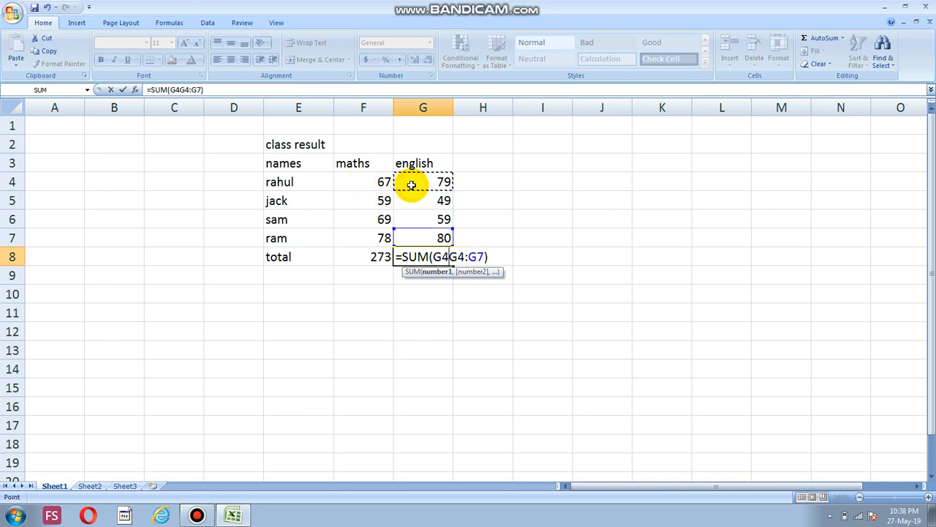
Try to clear the stray cell references from the English total's SUM formula in G8
{"action": "left_click", "coordinate": [524, 268]}
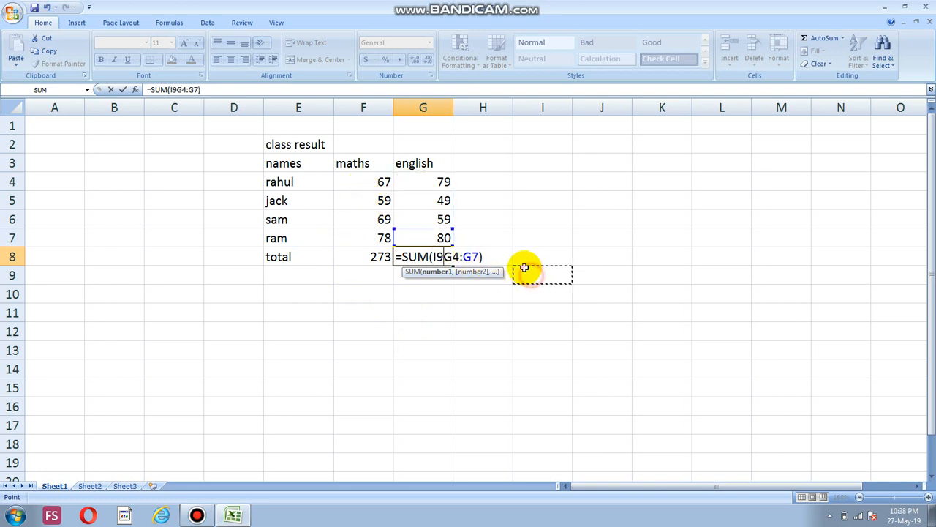
{"action": "key", "text": "BackSpace"}
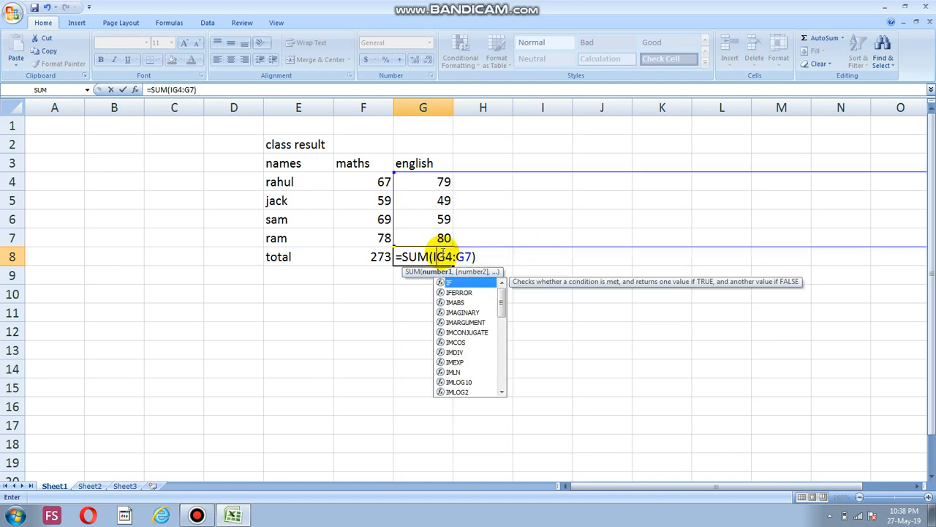
{"action": "key", "text": "BackSpace"}
{"action": "left_click", "coordinate": [518, 179]}
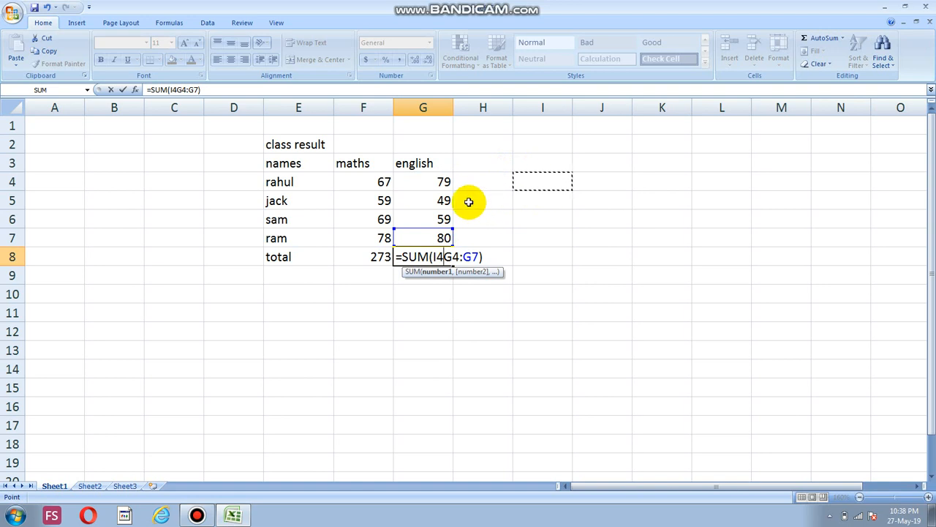
{"action": "left_click", "coordinate": [444, 182]}
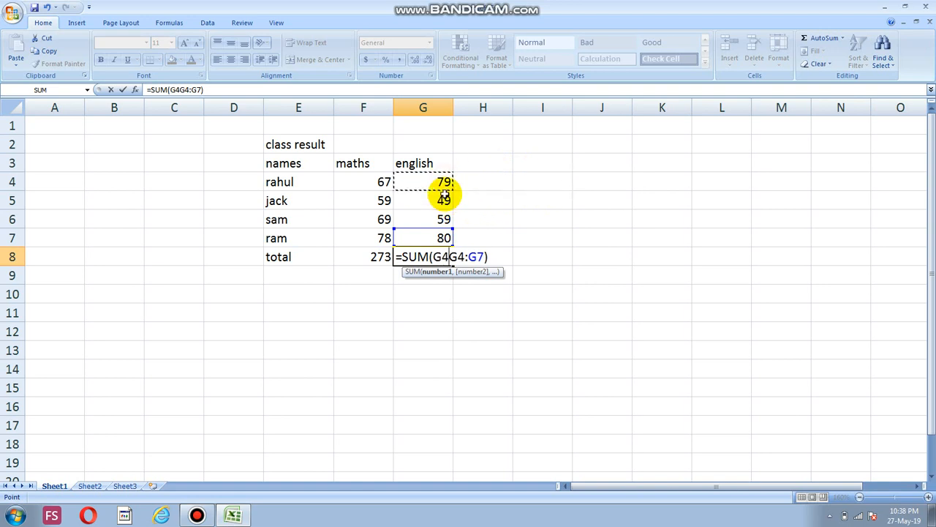
{"action": "key", "text": "BackSpace"}
{"action": "key", "text": "BackSpace"}
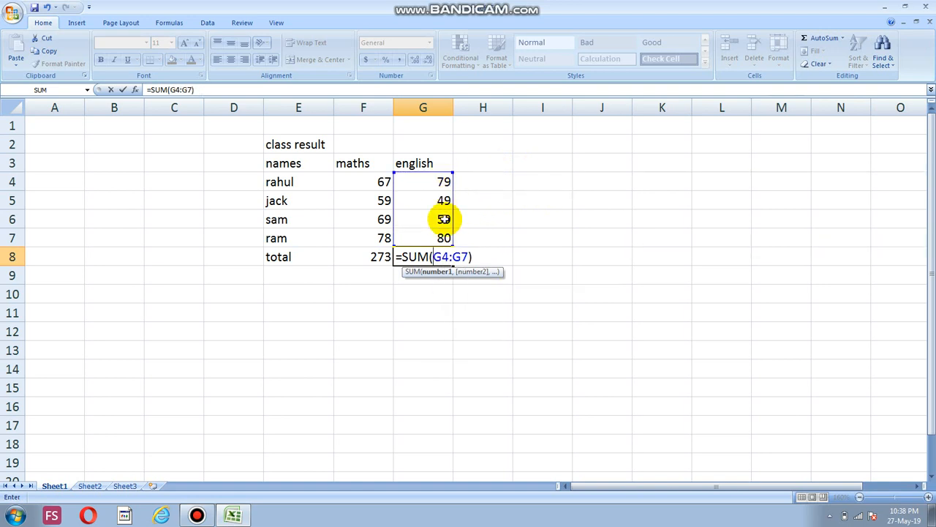
{"action": "left_click", "coordinate": [444, 296]}
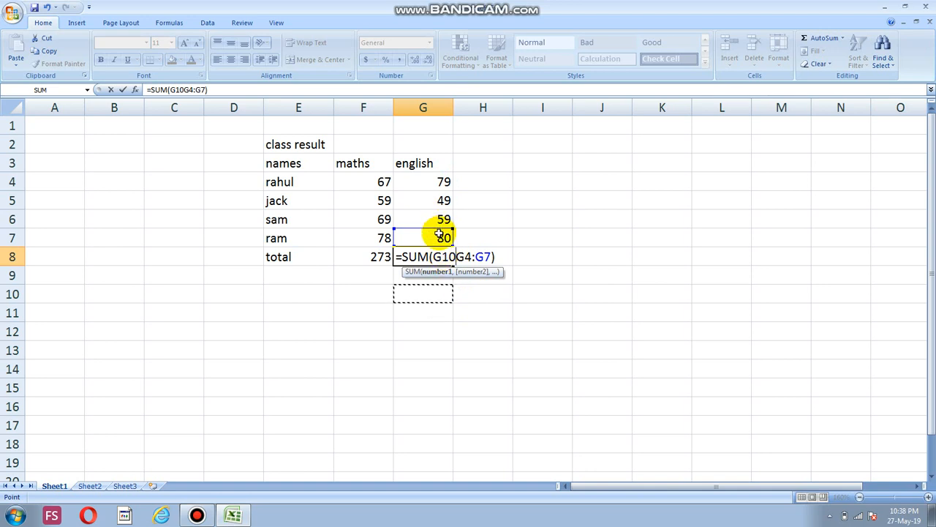
{"action": "key", "text": "BackSpace"}
{"action": "key", "text": "BackSpace"}
{"action": "key", "text": "Return"}
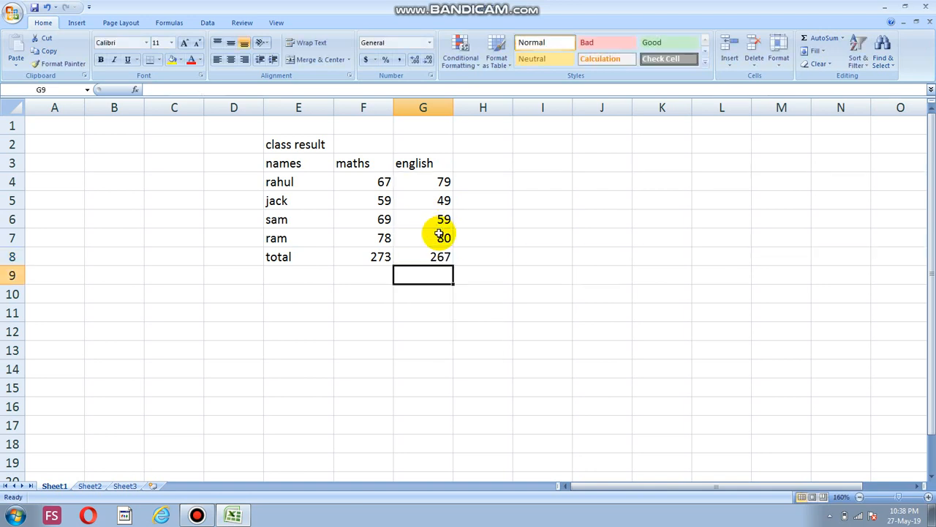
Correct the English total formula in G8 to =SUM(G4:G7)
{"action": "left_click", "coordinate": [439, 183]}
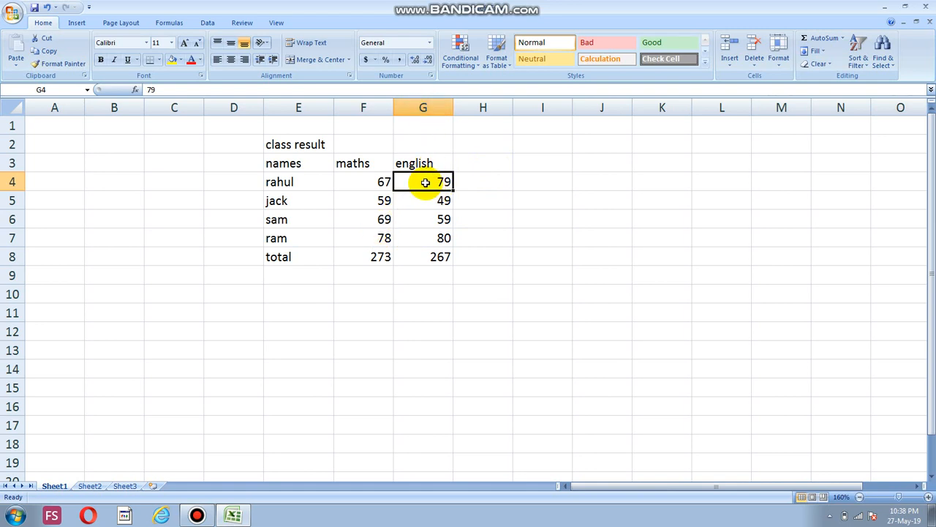
{"action": "left_click", "coordinate": [432, 256]}
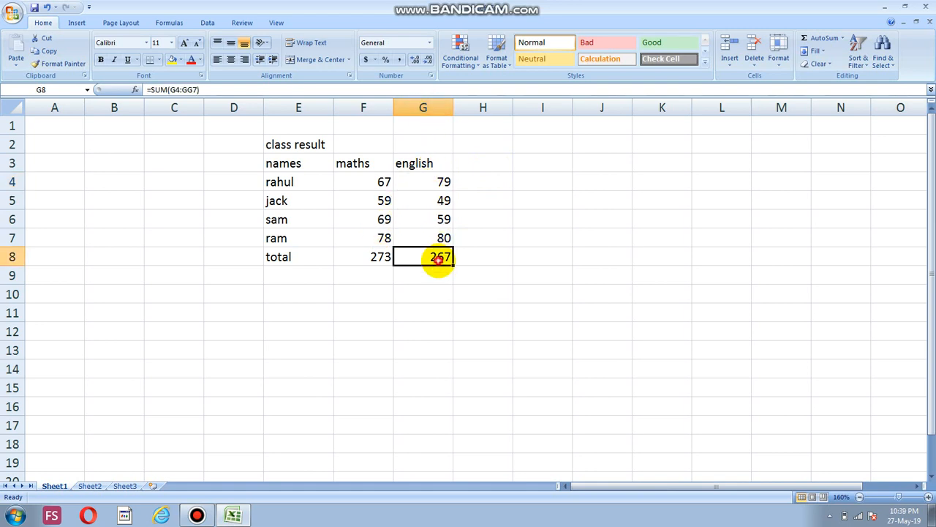
{"action": "double_click", "coordinate": [438, 257]}
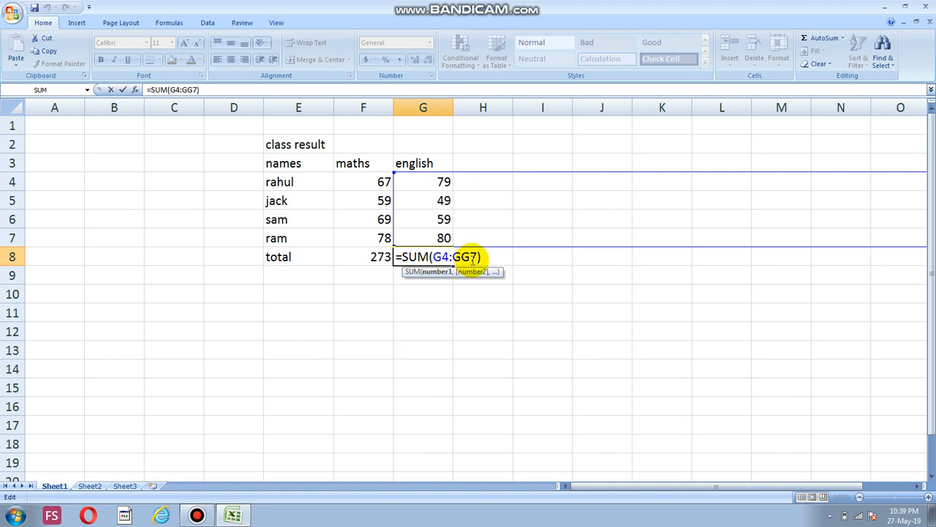
{"action": "left_click", "coordinate": [463, 256]}
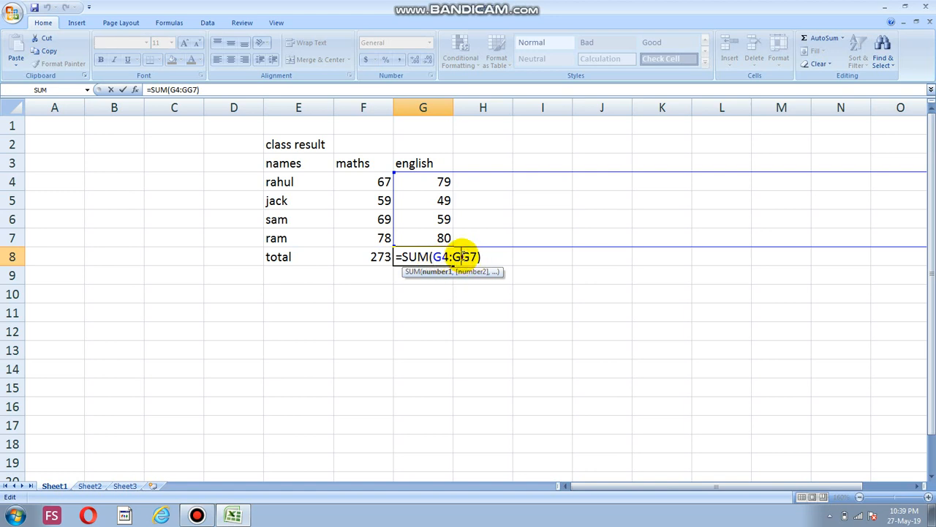
{"action": "key", "text": "BackSpace"}
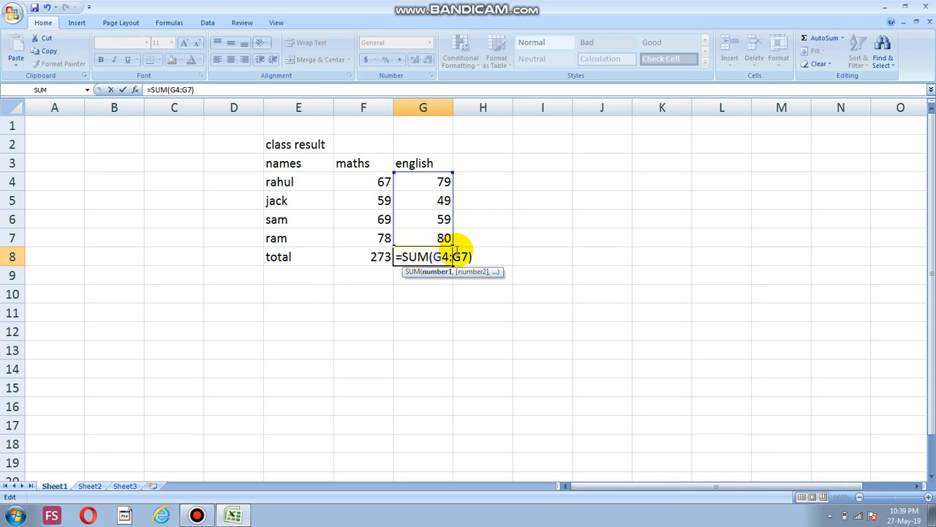
{"action": "key", "text": "Return"}
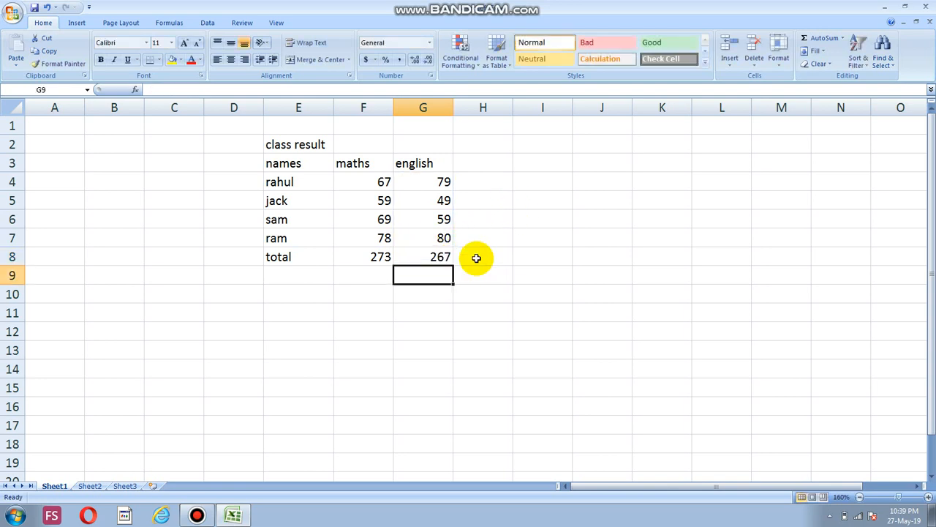
Total the second student's maths and English marks in F12 with the formula =sum(F5:G5)
{"action": "left_click", "coordinate": [435, 238]}
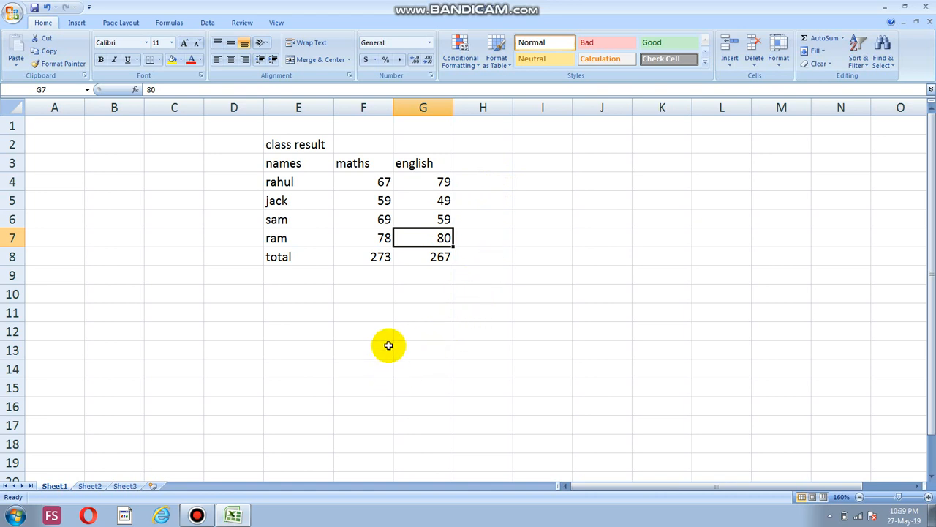
{"action": "left_click", "coordinate": [366, 333]}
{"action": "double_click", "coordinate": [378, 333]}
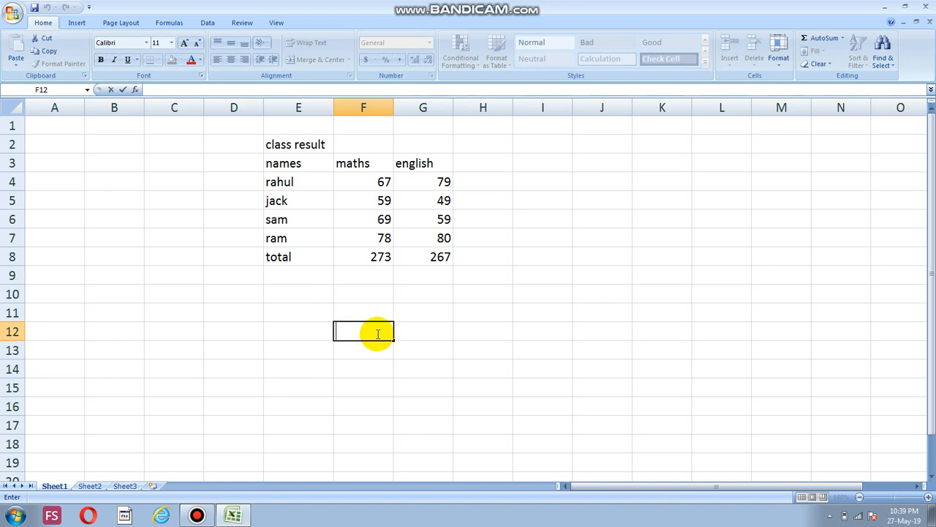
{"action": "type", "text": "="}
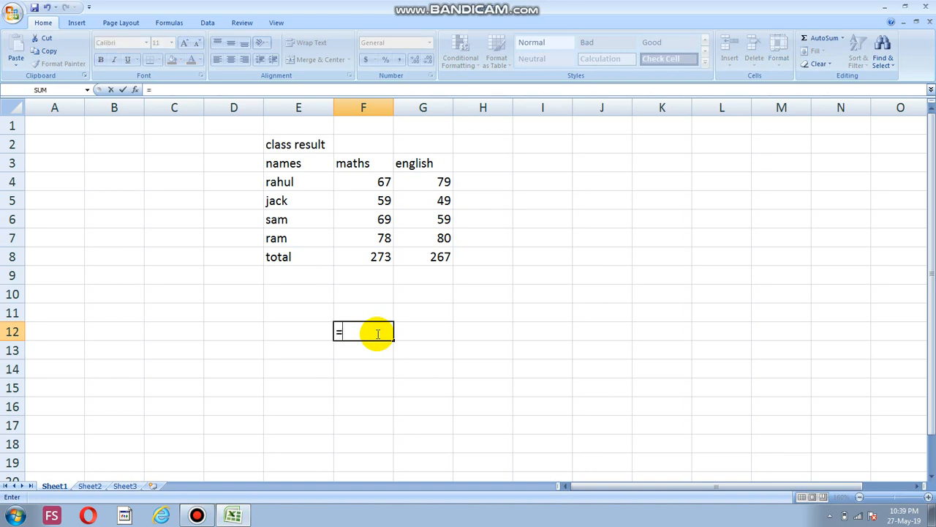
{"action": "type", "text": "s"}
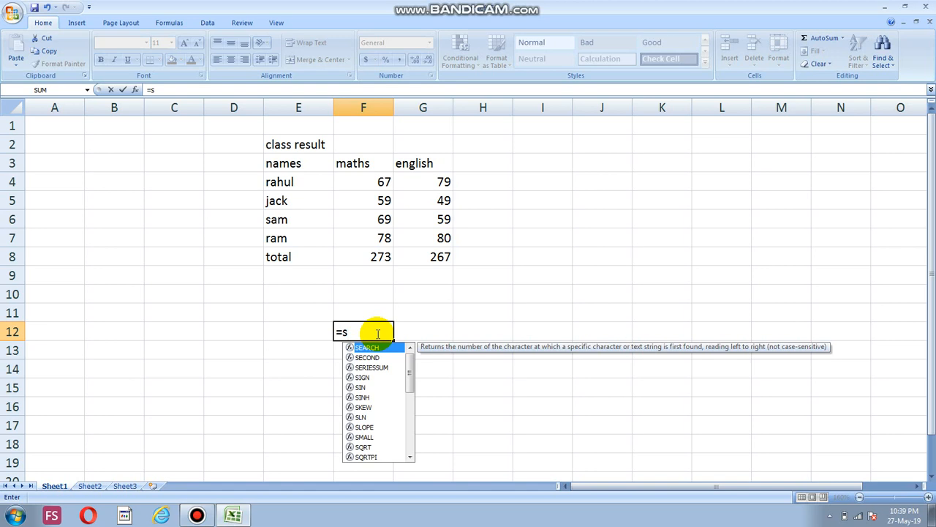
{"action": "type", "text": "um"}
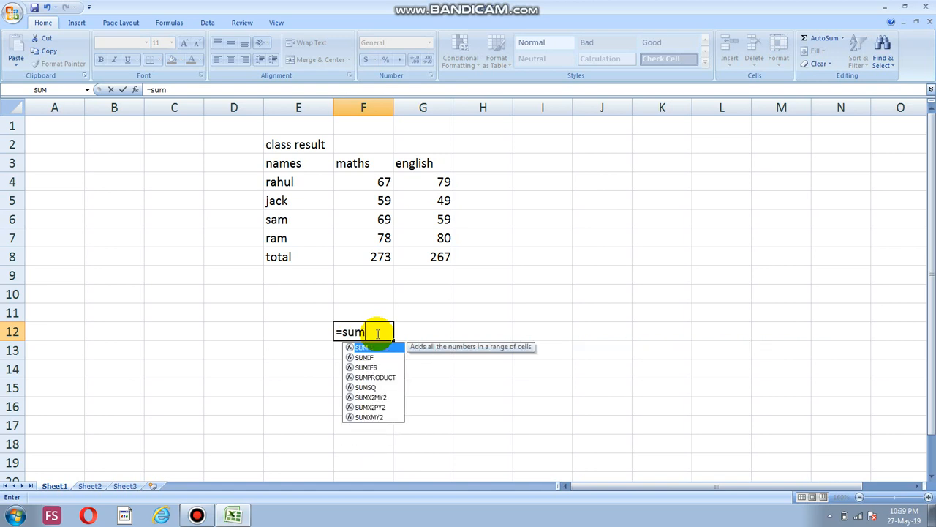
{"action": "type", "text": "("}
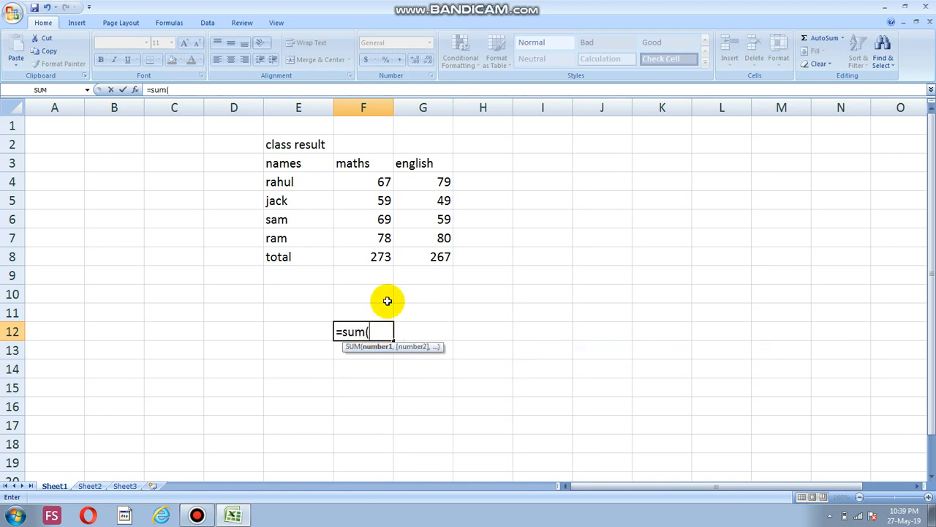
{"action": "left_click", "coordinate": [372, 202]}
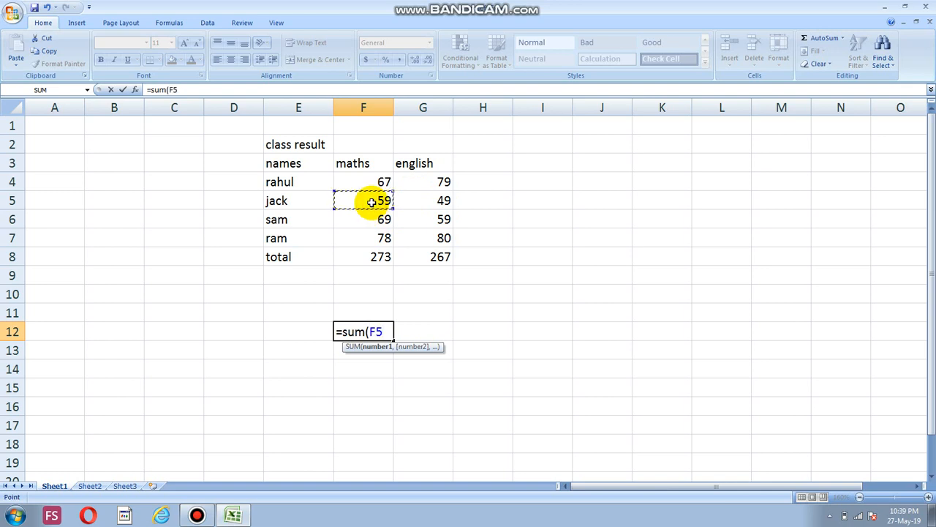
{"action": "mouse_move", "coordinate": [372, 201]}
{"action": "left_mouse_down"}
{"action": "mouse_move", "coordinate": [410, 201]}
{"action": "mouse_move", "coordinate": [382, 199]}
{"action": "left_mouse_up"}
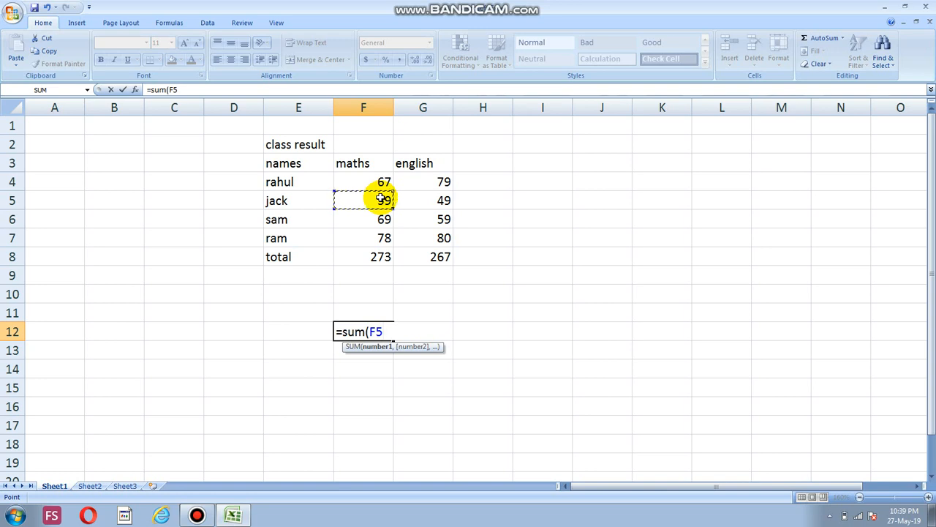
{"action": "left_click_drag", "start_coordinate": [382, 199], "coordinate": [416, 199]}
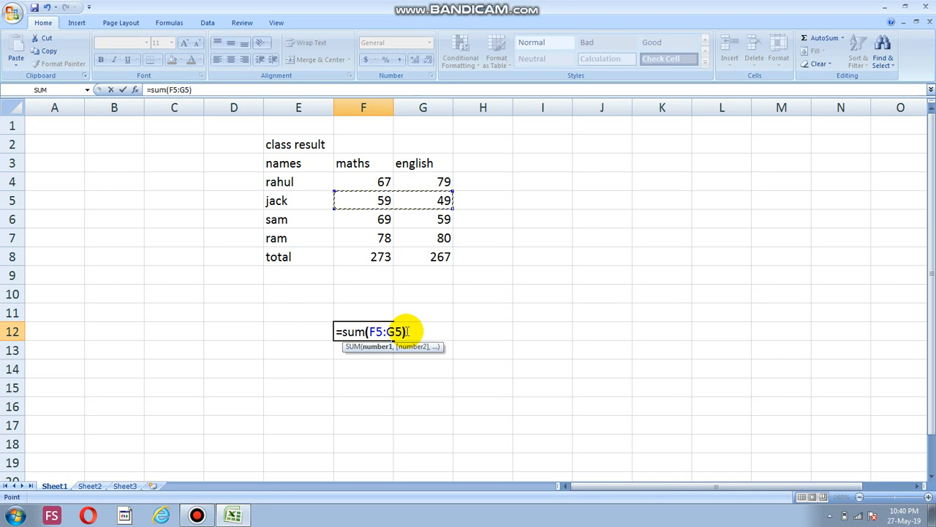
{"action": "type", "text": ")"}
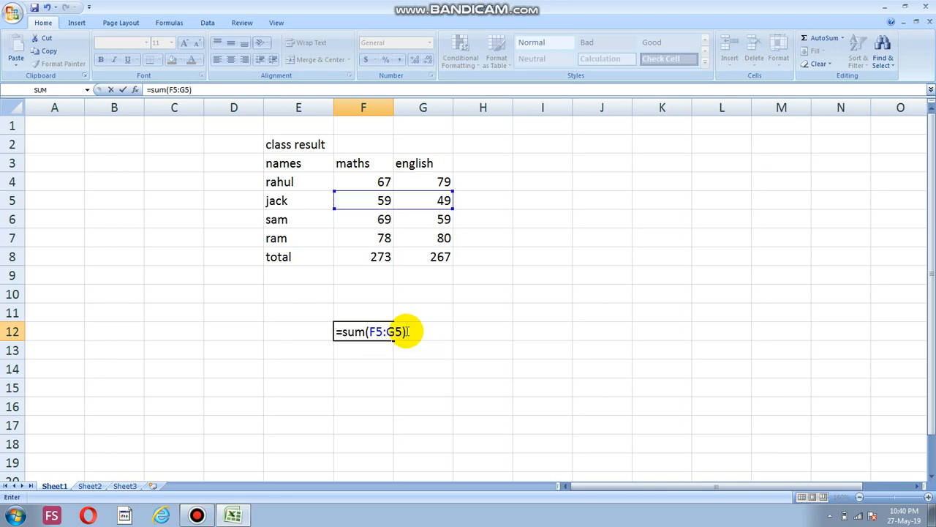
{"action": "key", "text": "Return"}
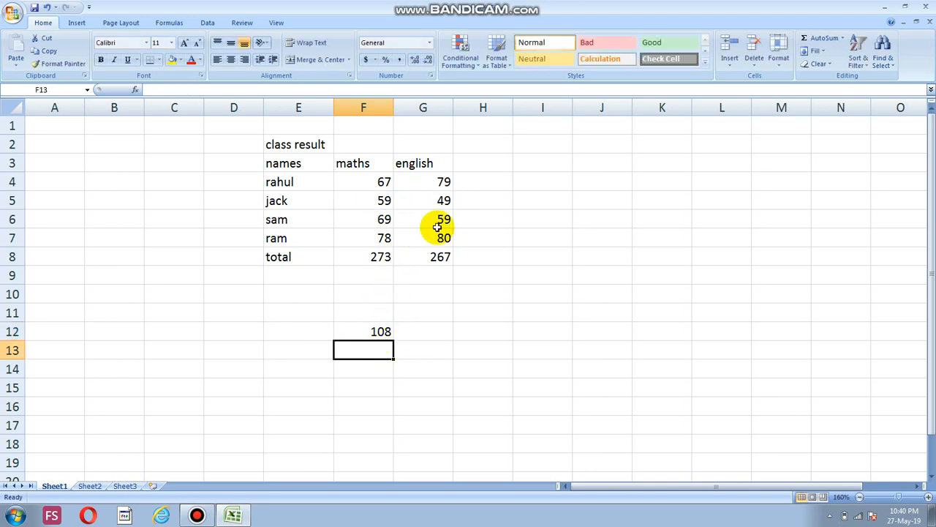